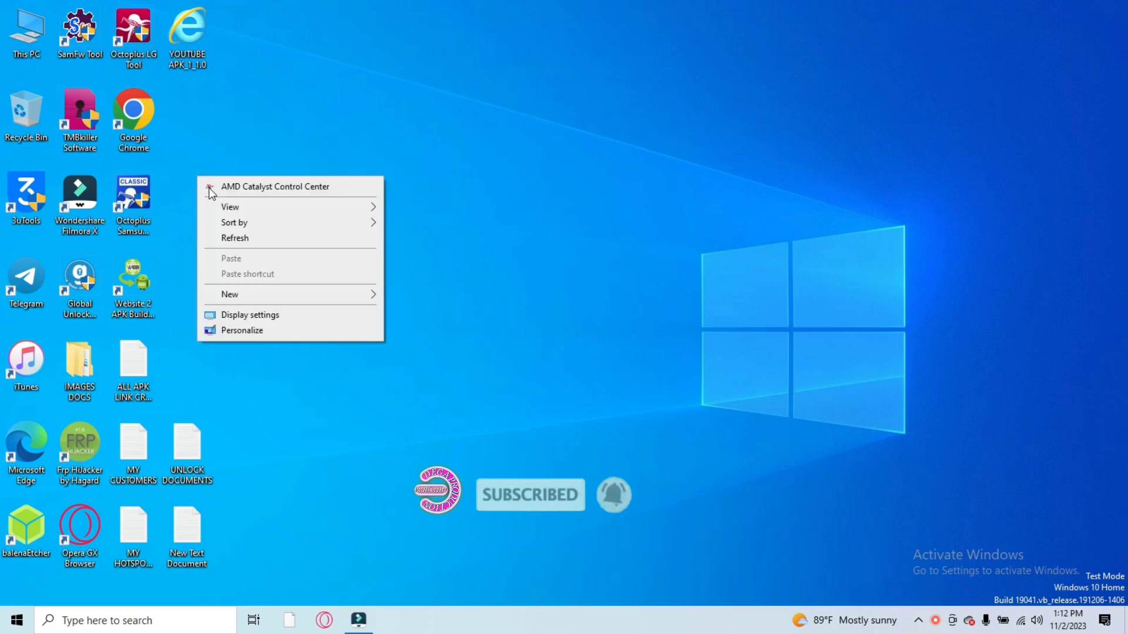
Browse drive G: through OPERATING SYSTEMS and SAMSUNG FIRMWARES to view the contents of the SM-G550T firmware folder
{"action": "left_click", "coordinate": [248, 237]}
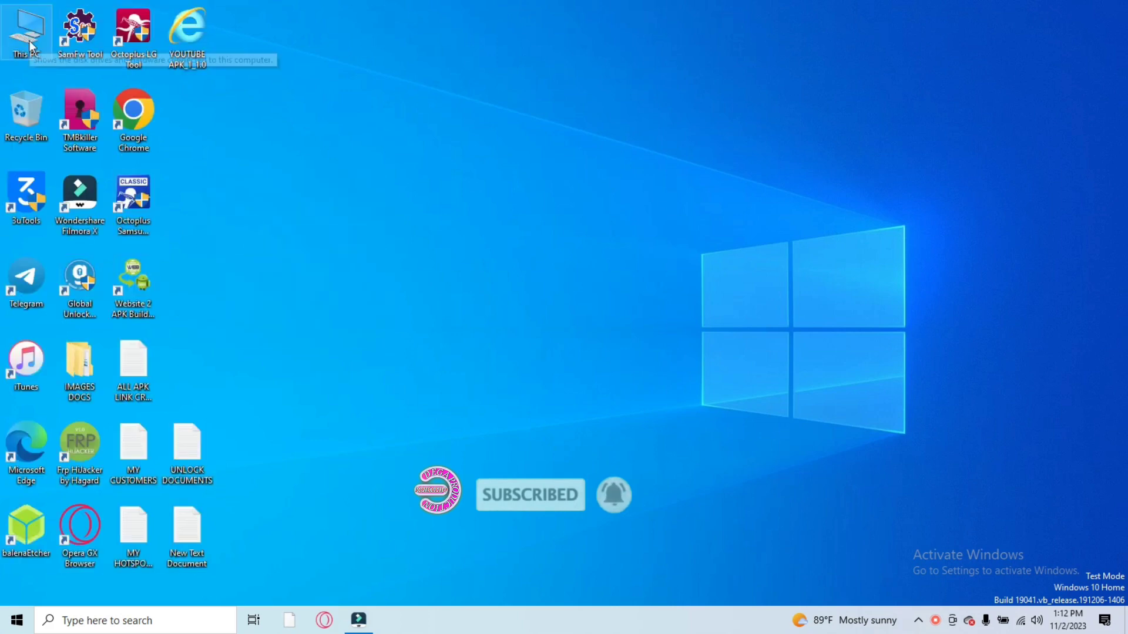
{"action": "key", "text": "super+e"}
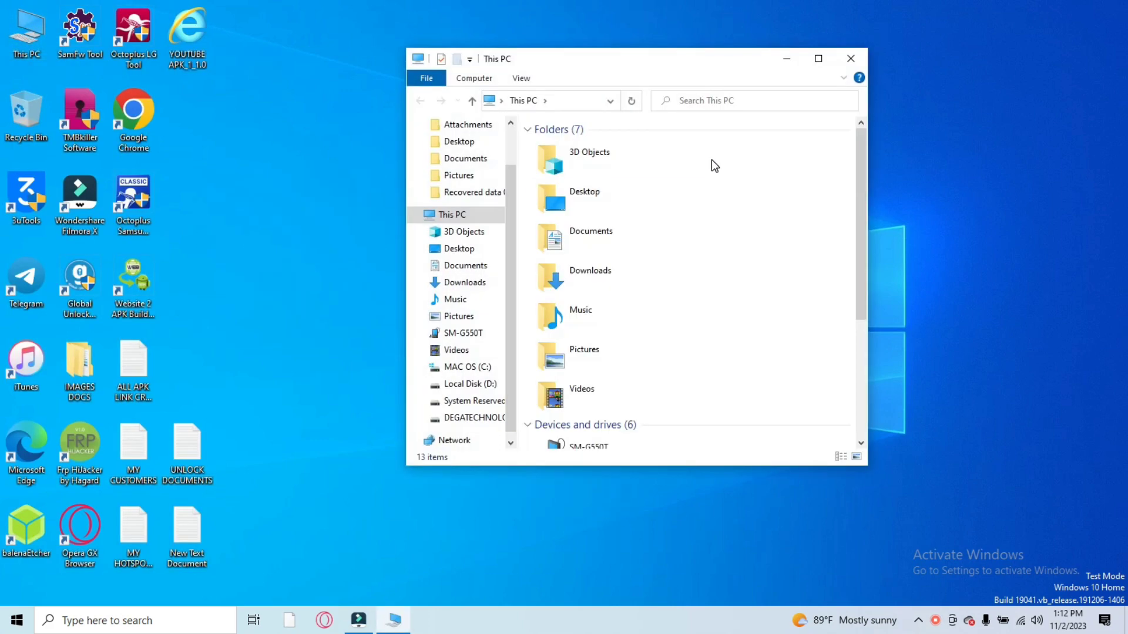
{"action": "left_click", "coordinate": [817, 55]}
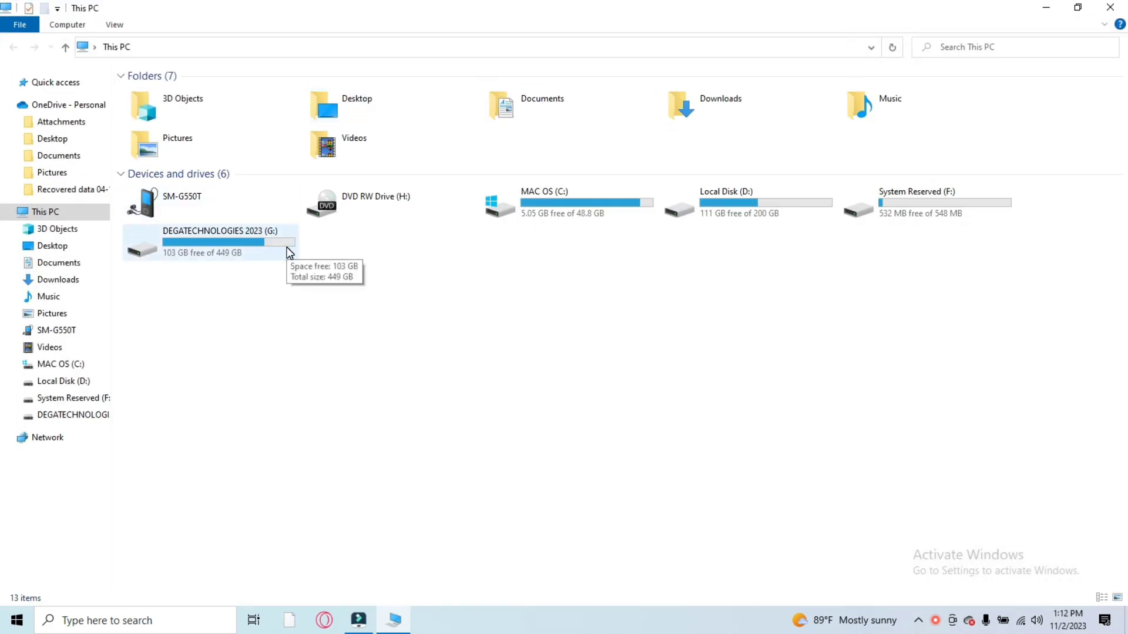
{"action": "double_click", "coordinate": [245, 232]}
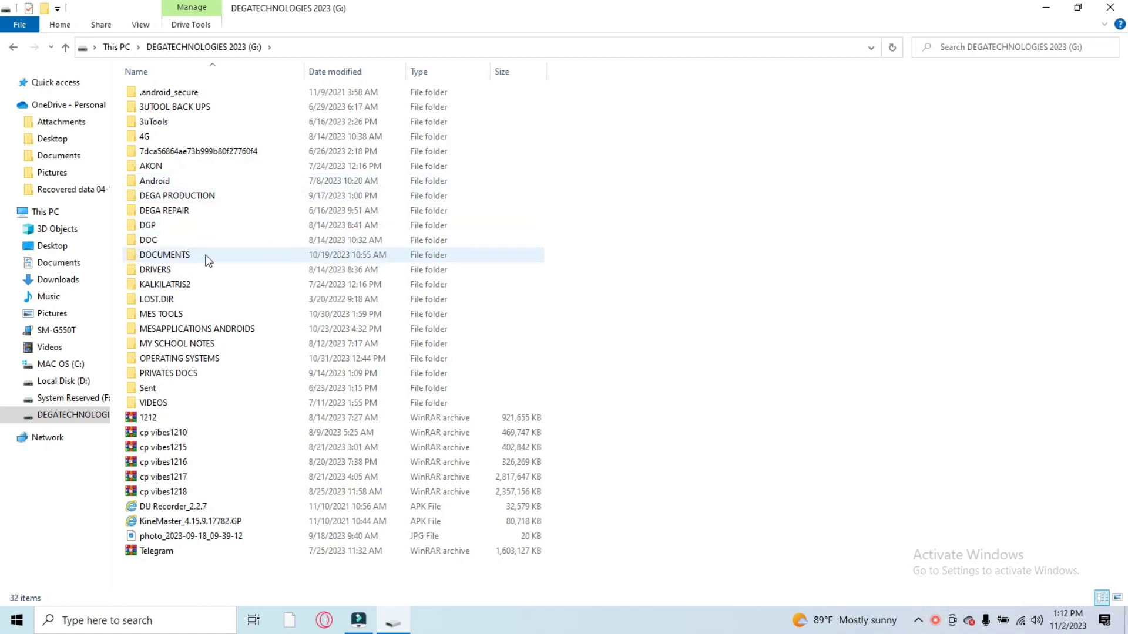
{"action": "double_click", "coordinate": [200, 362]}
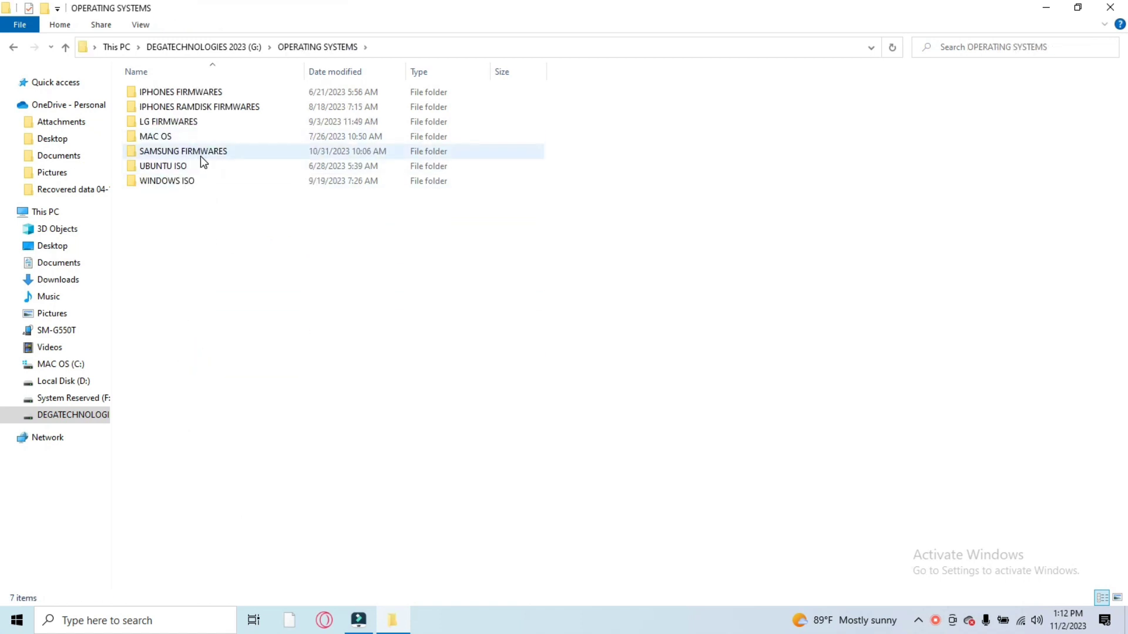
{"action": "double_click", "coordinate": [200, 156]}
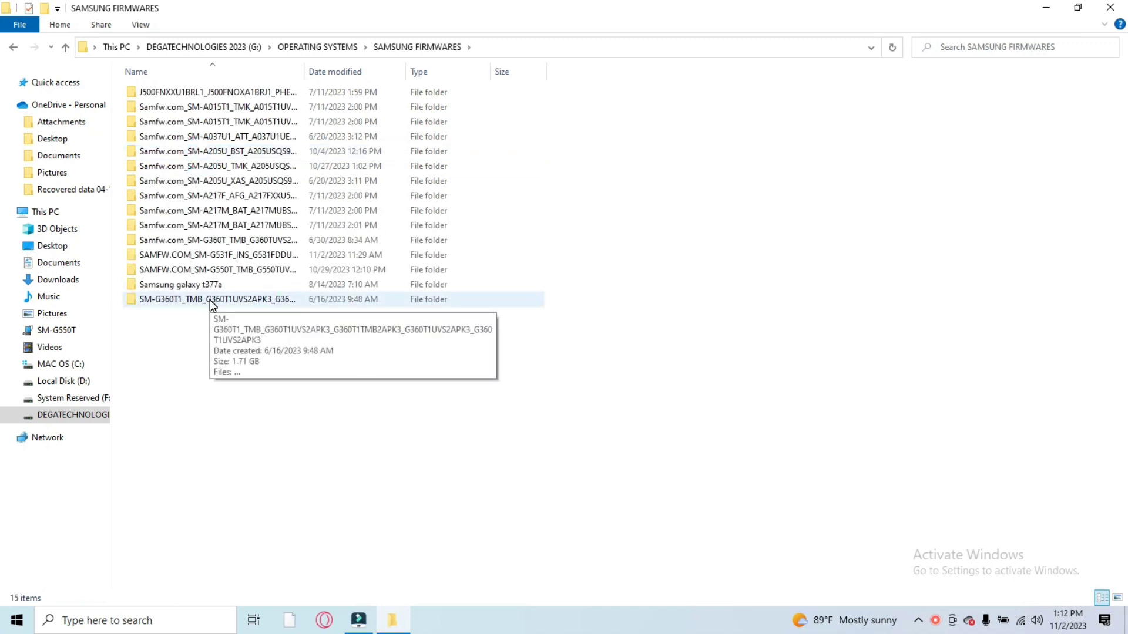
{"action": "double_click", "coordinate": [245, 273]}
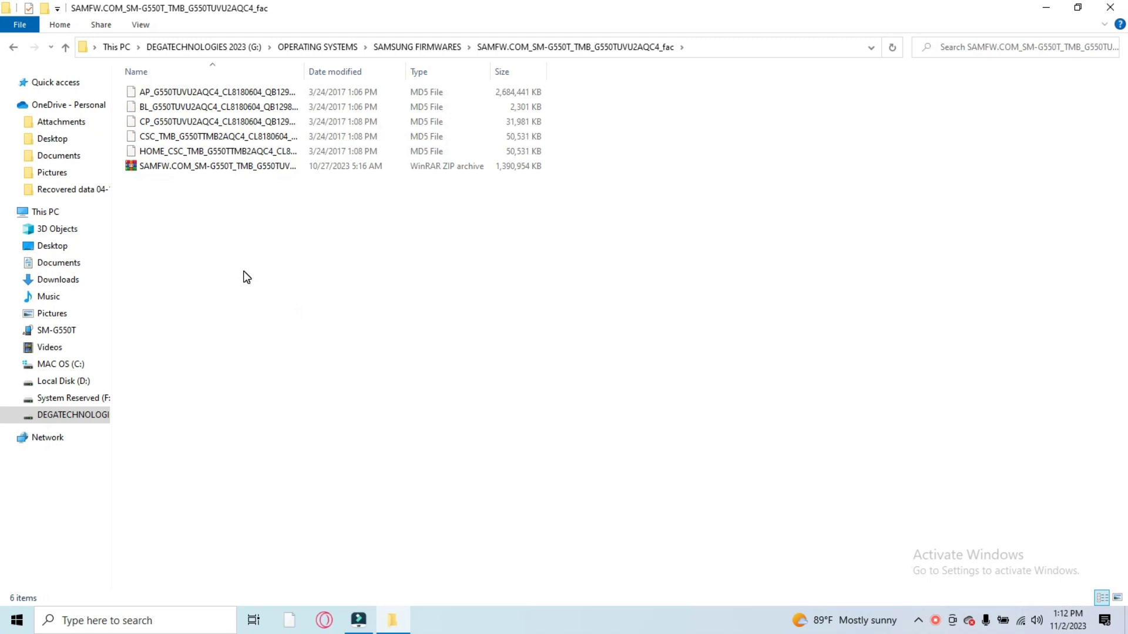
Return to SAMSUNG FIRMWARES and view the contents of the SM-G360T1 firmware folder
{"action": "key", "text": "alt+Left"}
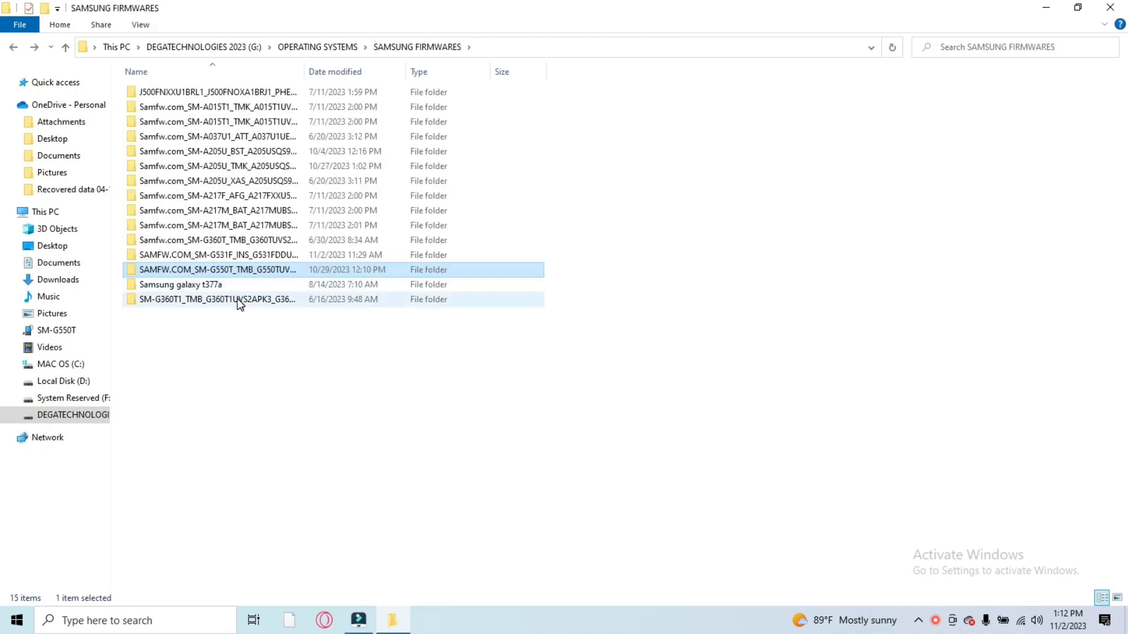
{"action": "left_click", "coordinate": [236, 297]}
{"action": "double_click", "coordinate": [236, 297]}
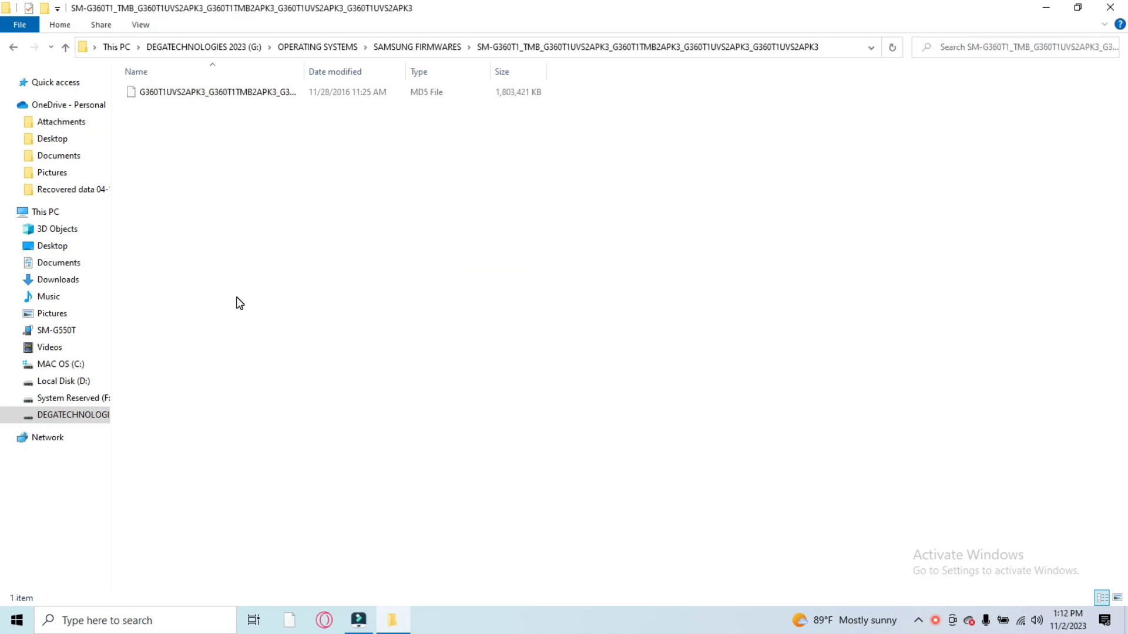
{"action": "left_click", "coordinate": [65, 49]}
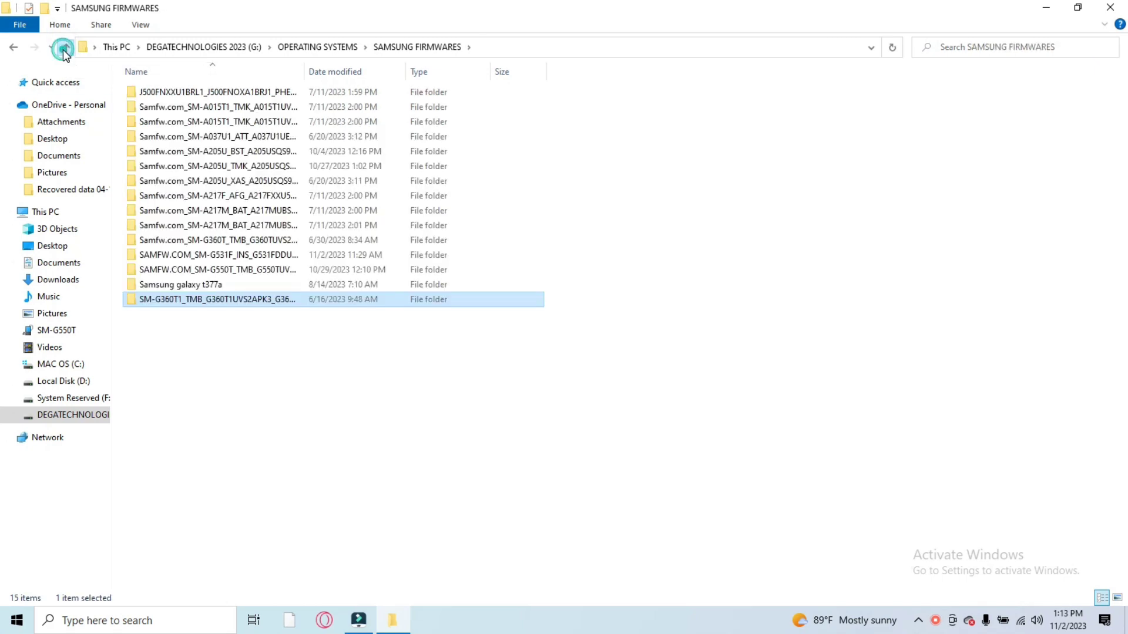
Go back up to This PC, look into the Phone storage of the SM-G550T device, and close the window
{"action": "left_click", "coordinate": [65, 48]}
{"action": "left_click", "coordinate": [65, 49]}
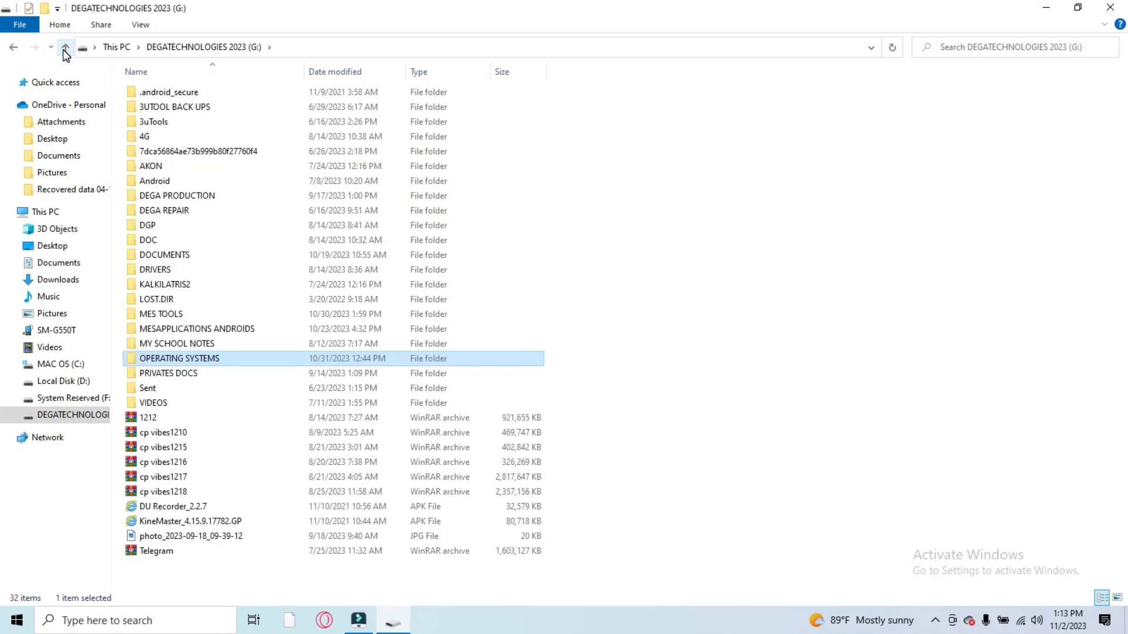
{"action": "left_click", "coordinate": [65, 49]}
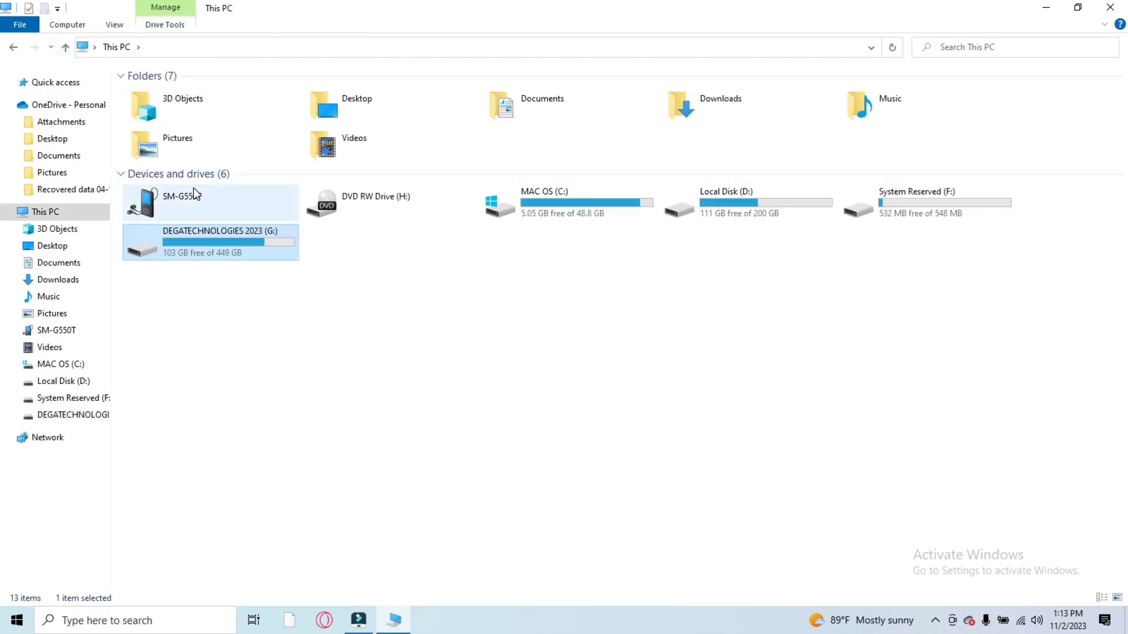
{"action": "left_click", "coordinate": [194, 194]}
{"action": "double_click", "coordinate": [194, 193]}
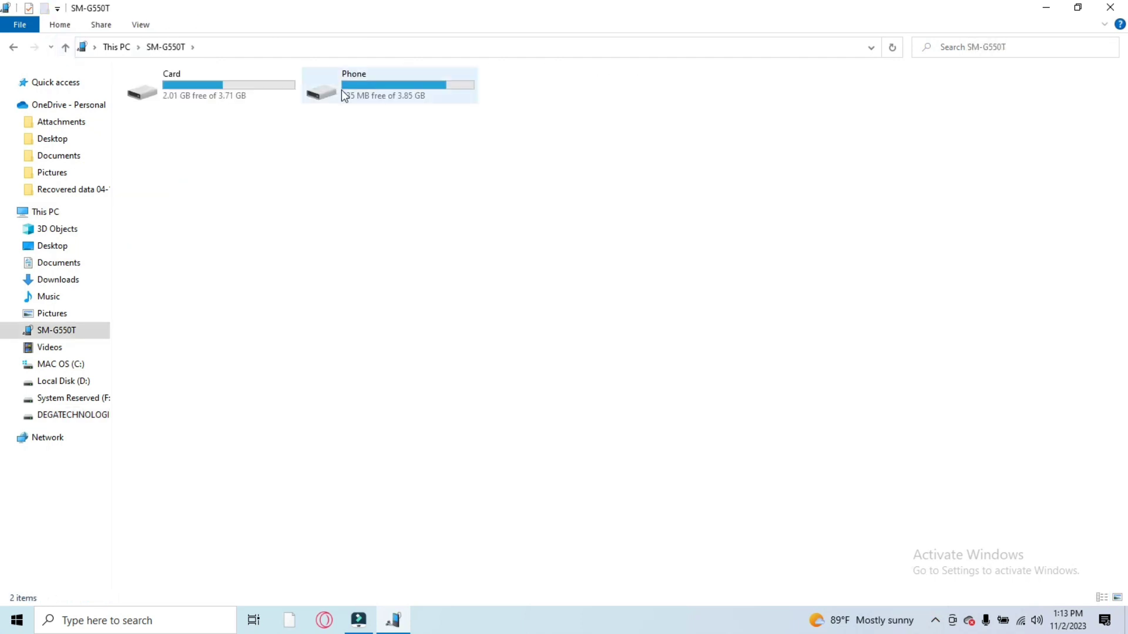
{"action": "double_click", "coordinate": [406, 82]}
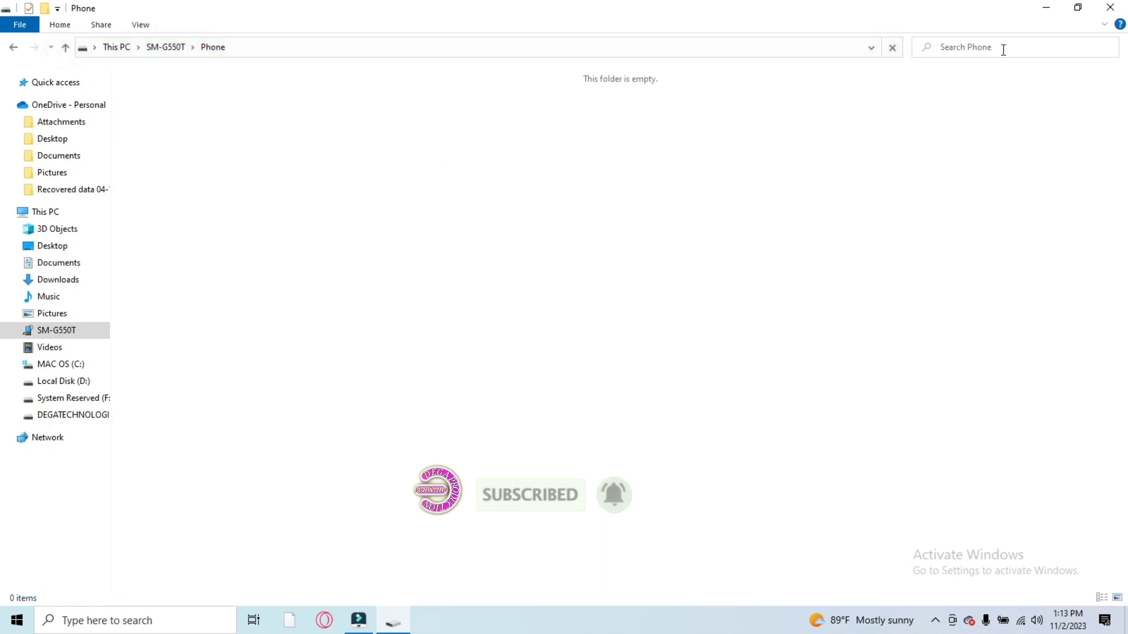
{"action": "left_click", "coordinate": [1112, 12]}
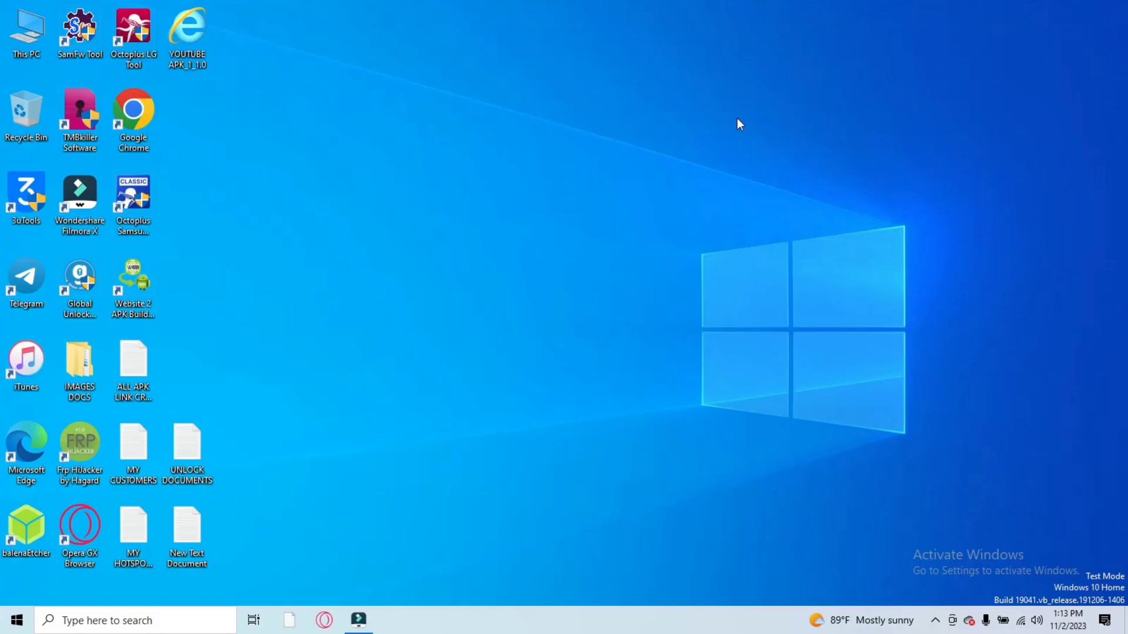
{"action": "right_click", "coordinate": [739, 124]}
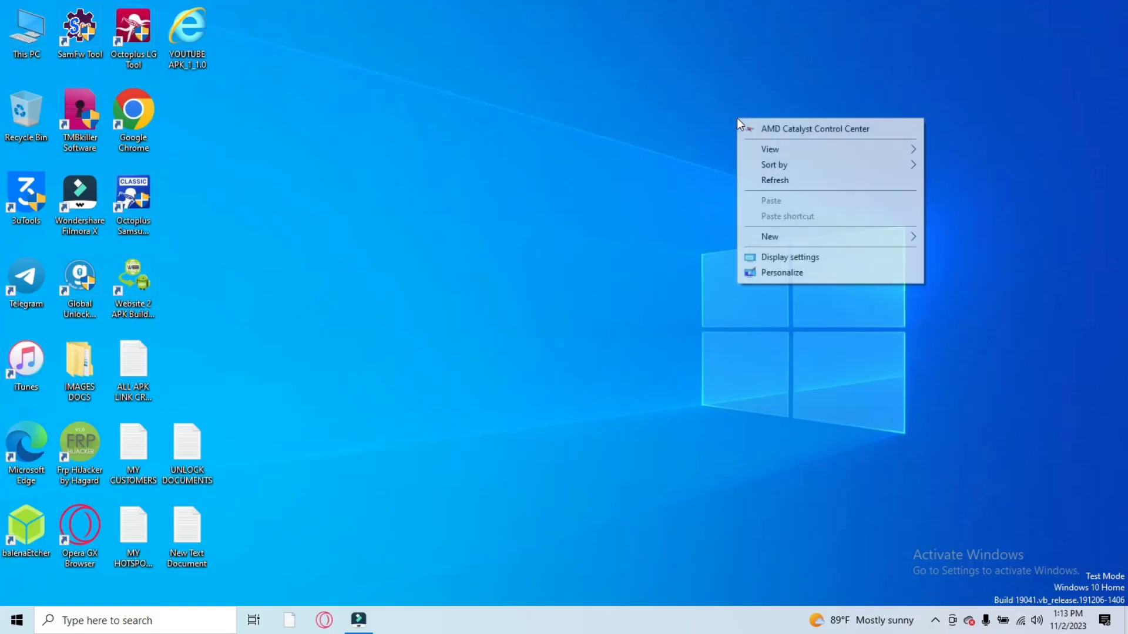
{"action": "left_click", "coordinate": [774, 181]}
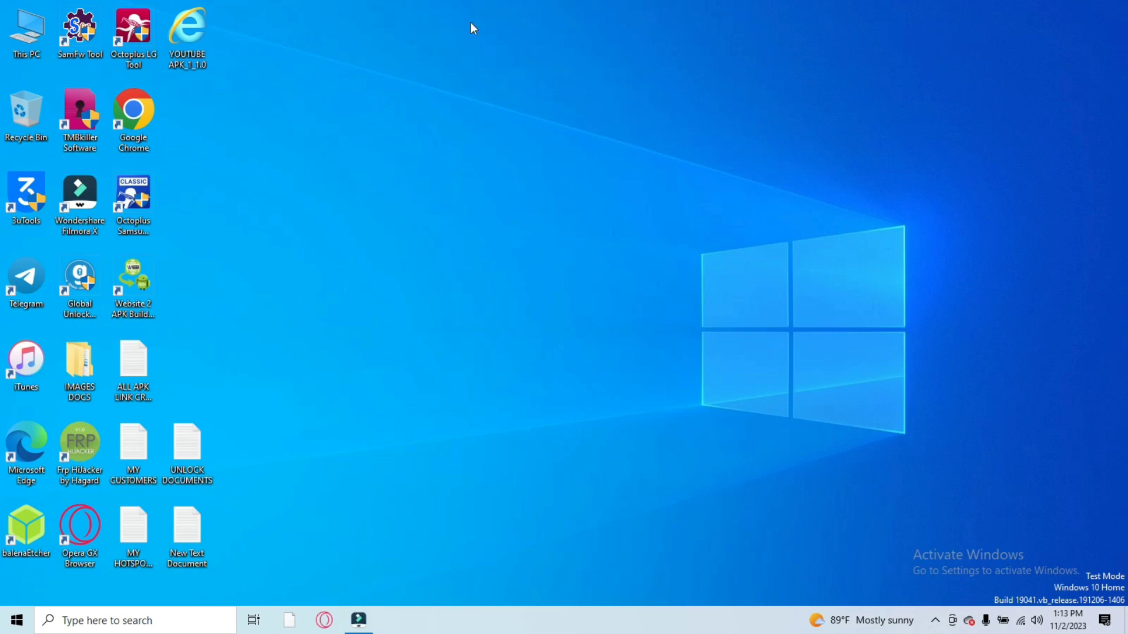
Look into the Download folder on the SM-G550T device's Card storage from This PC, and close the window
{"action": "double_click", "coordinate": [34, 55]}
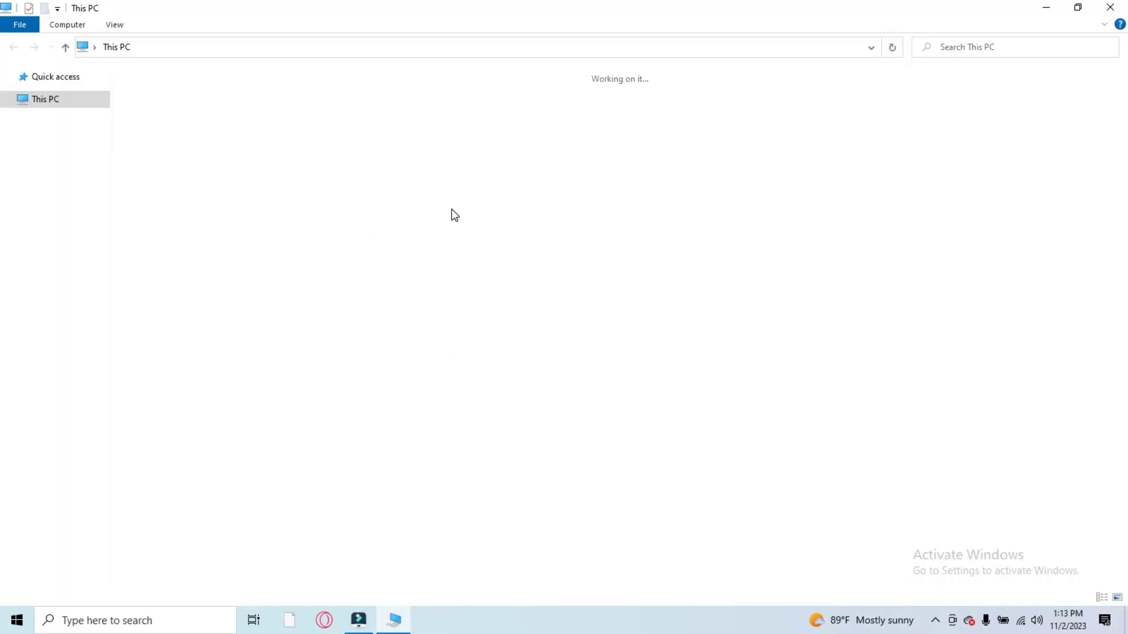
{"action": "left_click", "coordinate": [192, 194]}
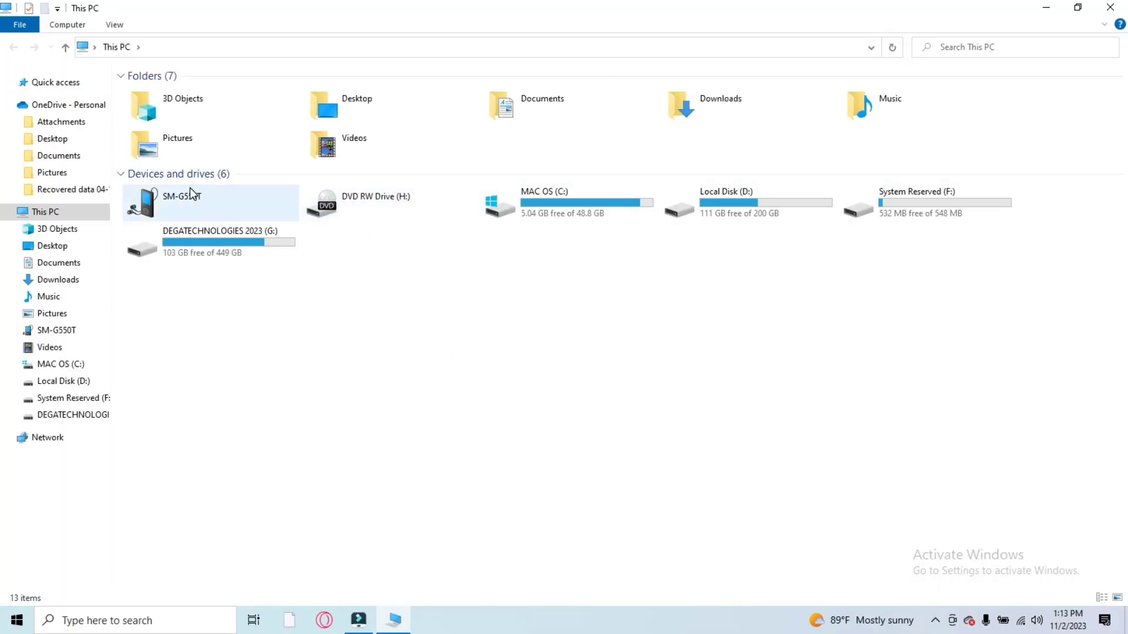
{"action": "double_click", "coordinate": [190, 190]}
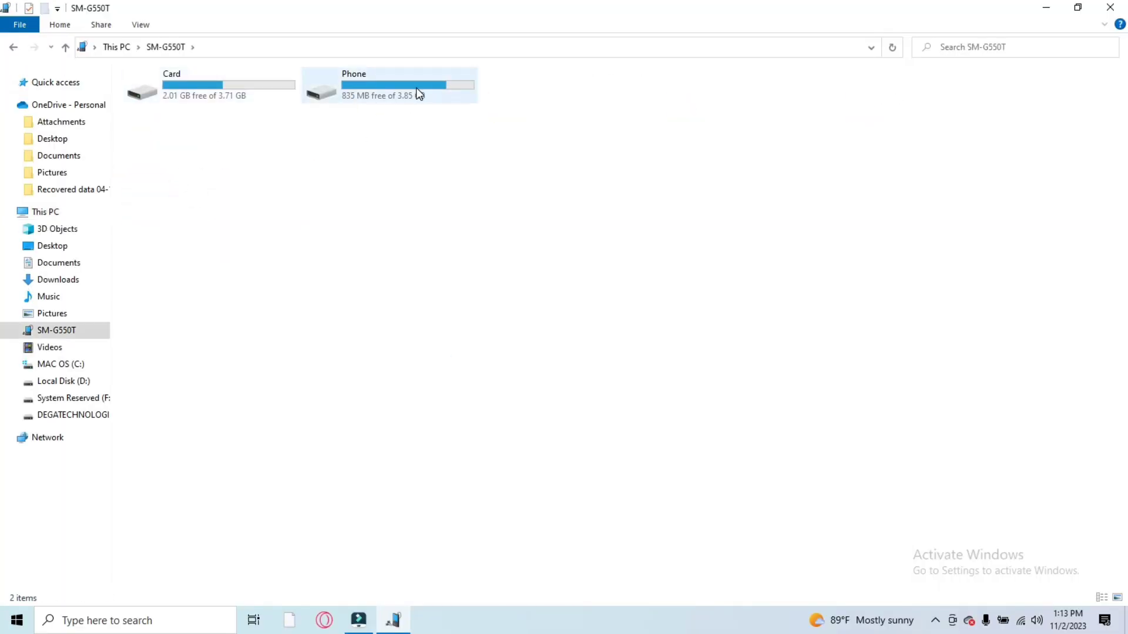
{"action": "left_click", "coordinate": [249, 89]}
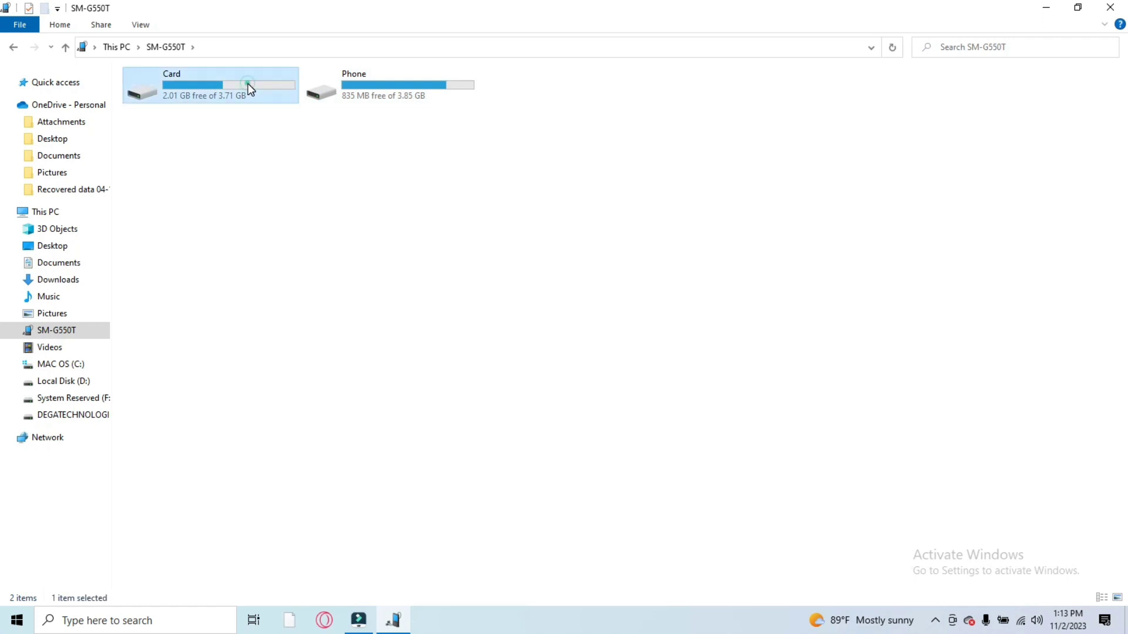
{"action": "double_click", "coordinate": [250, 89]}
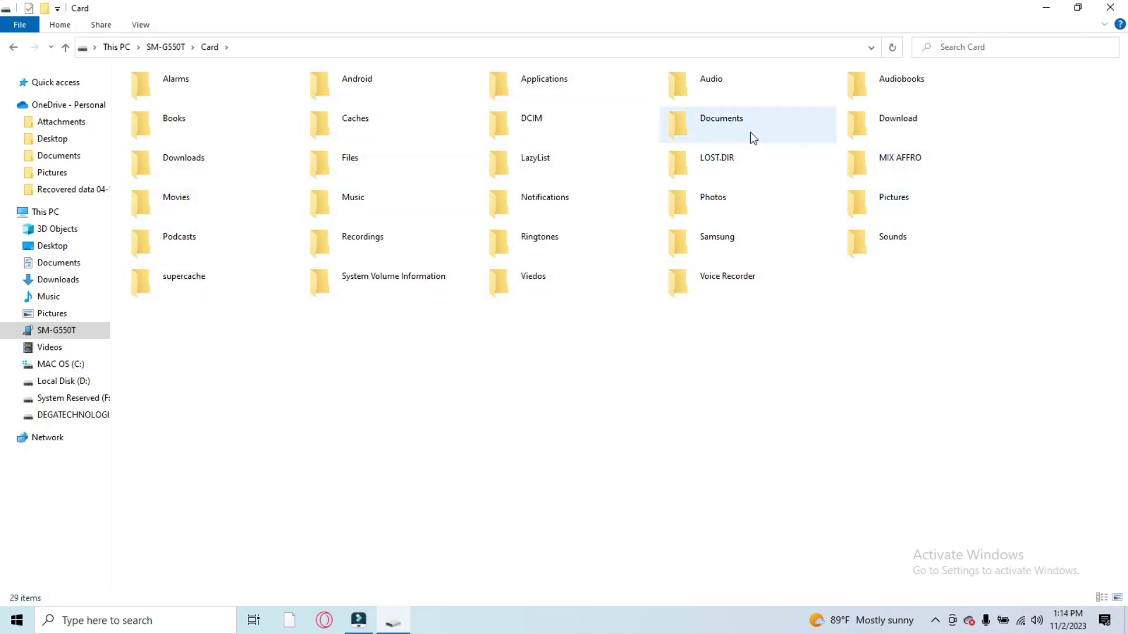
{"action": "double_click", "coordinate": [852, 136]}
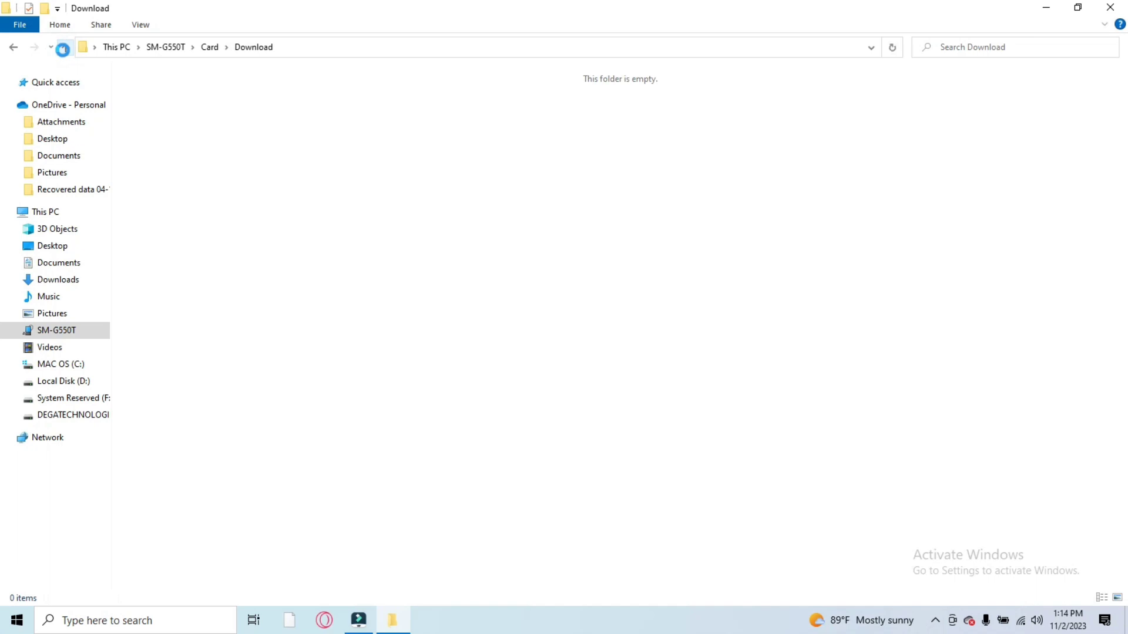
{"action": "key", "text": "alt+F4"}
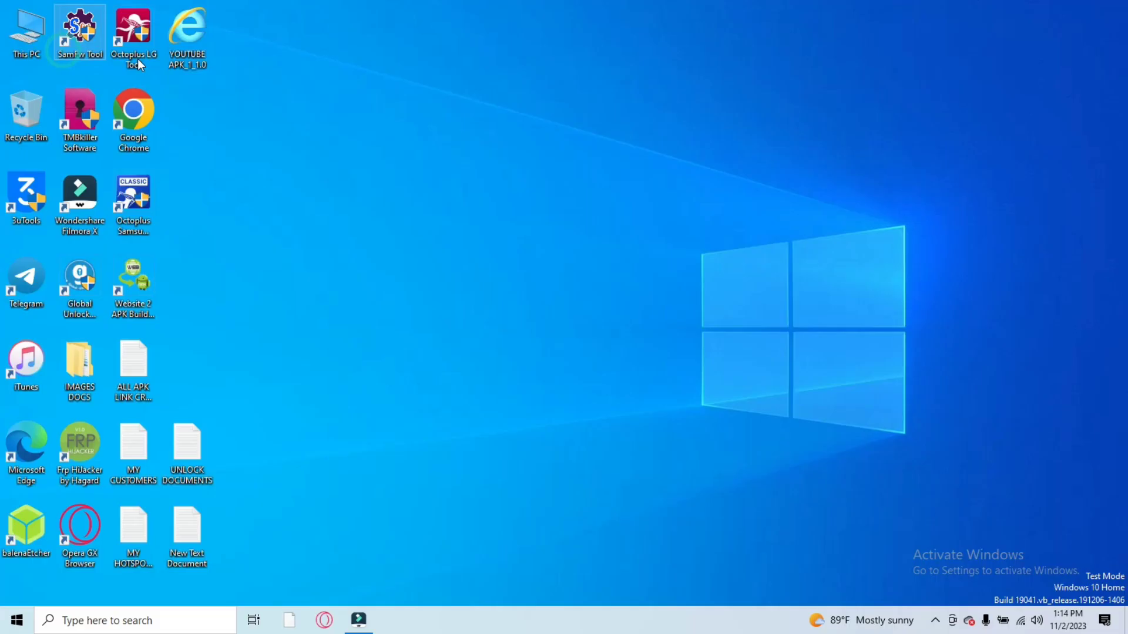
{"action": "right_click", "coordinate": [390, 195]}
{"action": "left_click", "coordinate": [436, 257]}
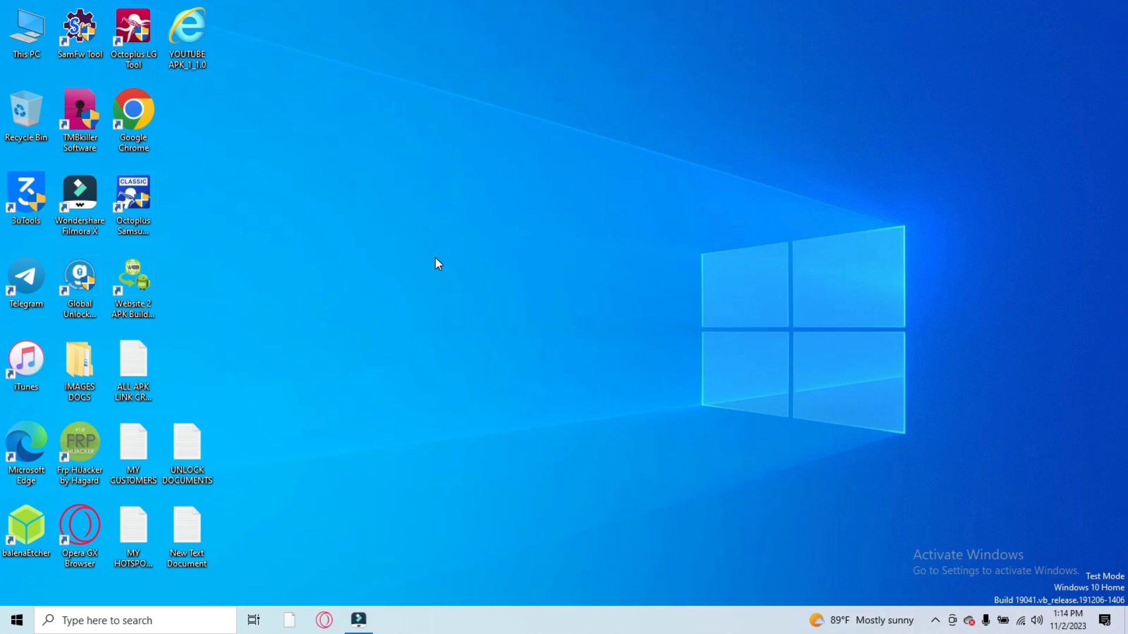
Open the MES TOOLS folder on the DEGATECHNOLOGIES 2023 (G:) drive from This PC
{"action": "double_click", "coordinate": [22, 39]}
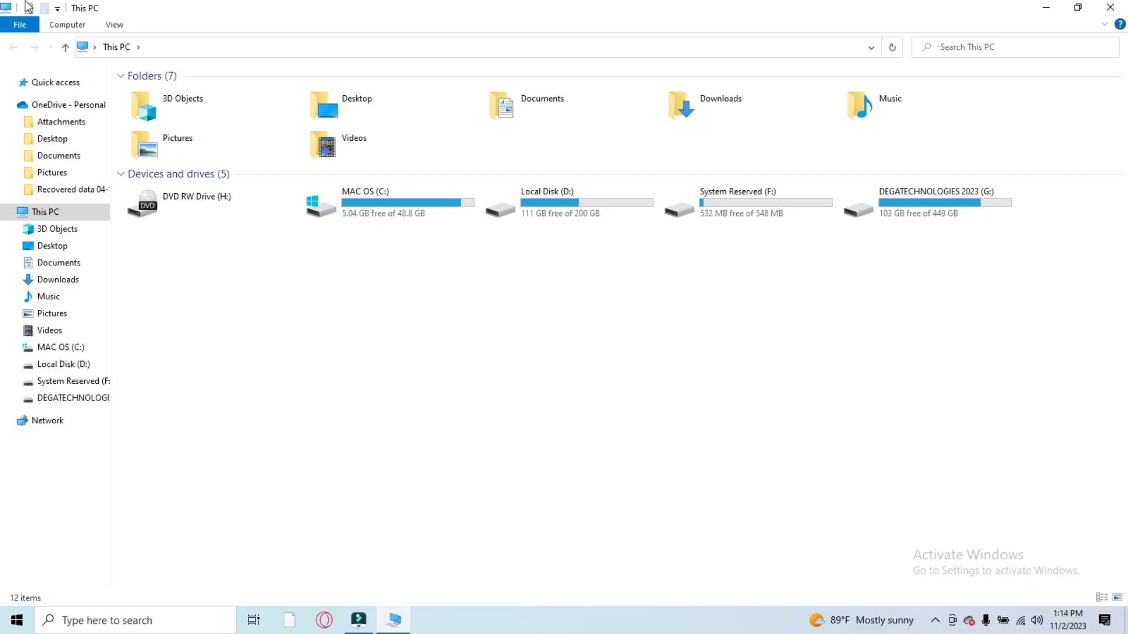
{"action": "double_click", "coordinate": [904, 212]}
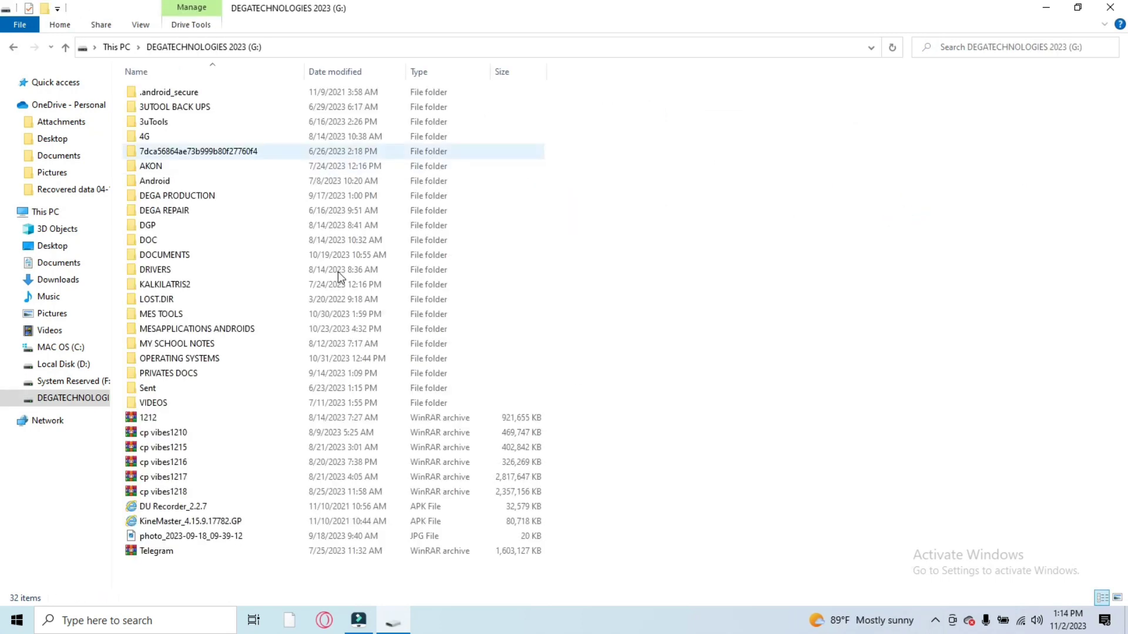
{"action": "double_click", "coordinate": [192, 314]}
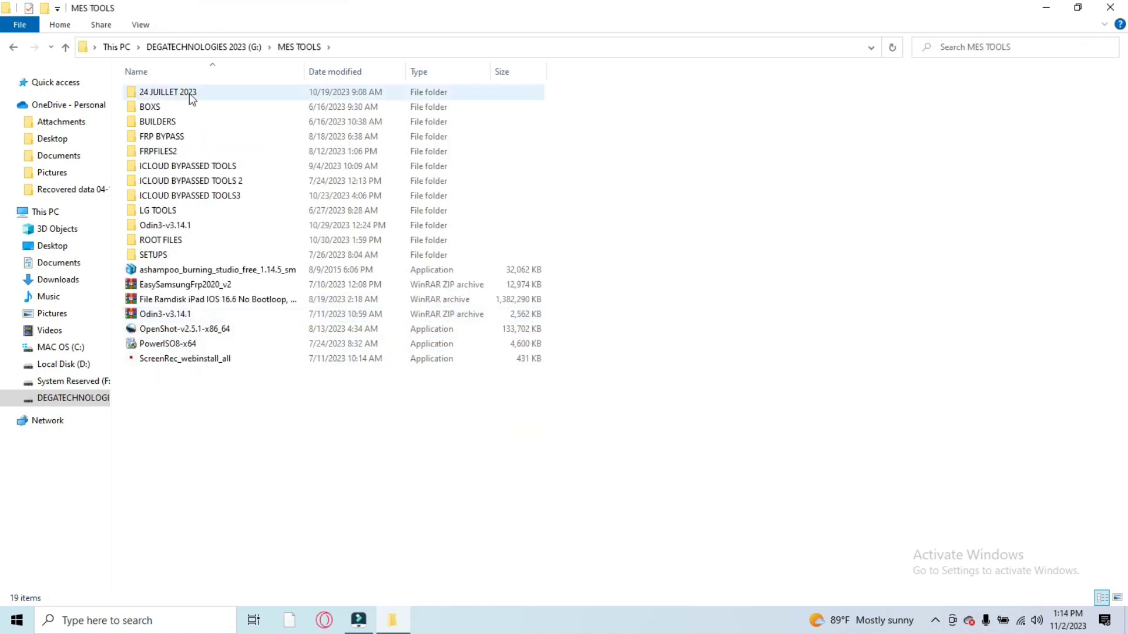
{"action": "left_click", "coordinate": [189, 105]}
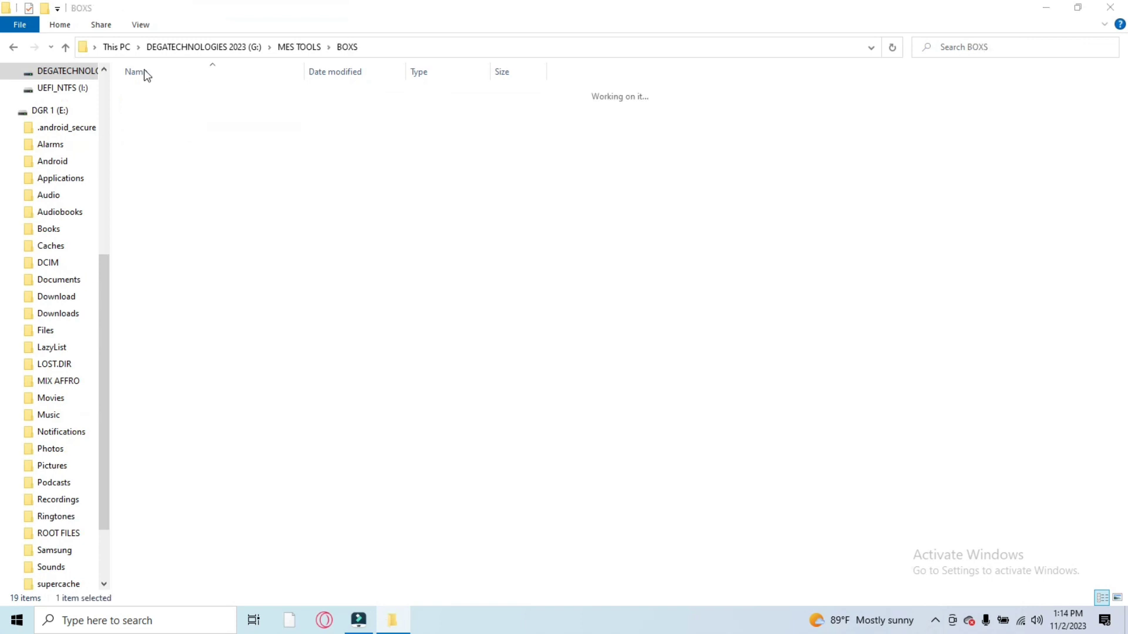
{"action": "left_click", "coordinate": [1112, 7]}
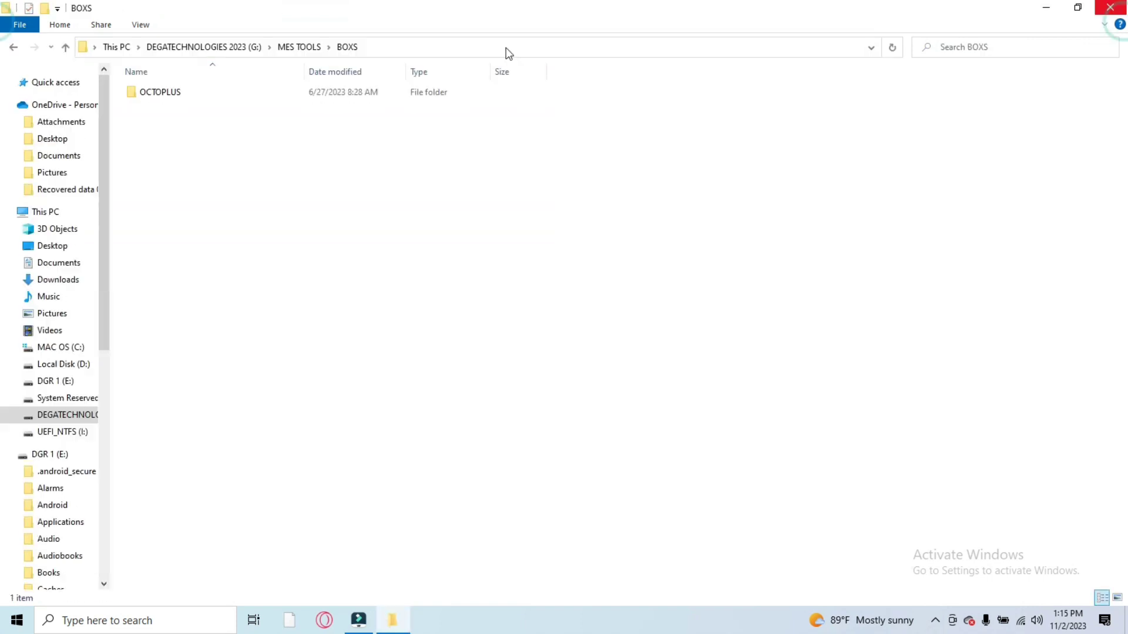
{"action": "left_click", "coordinate": [64, 53]}
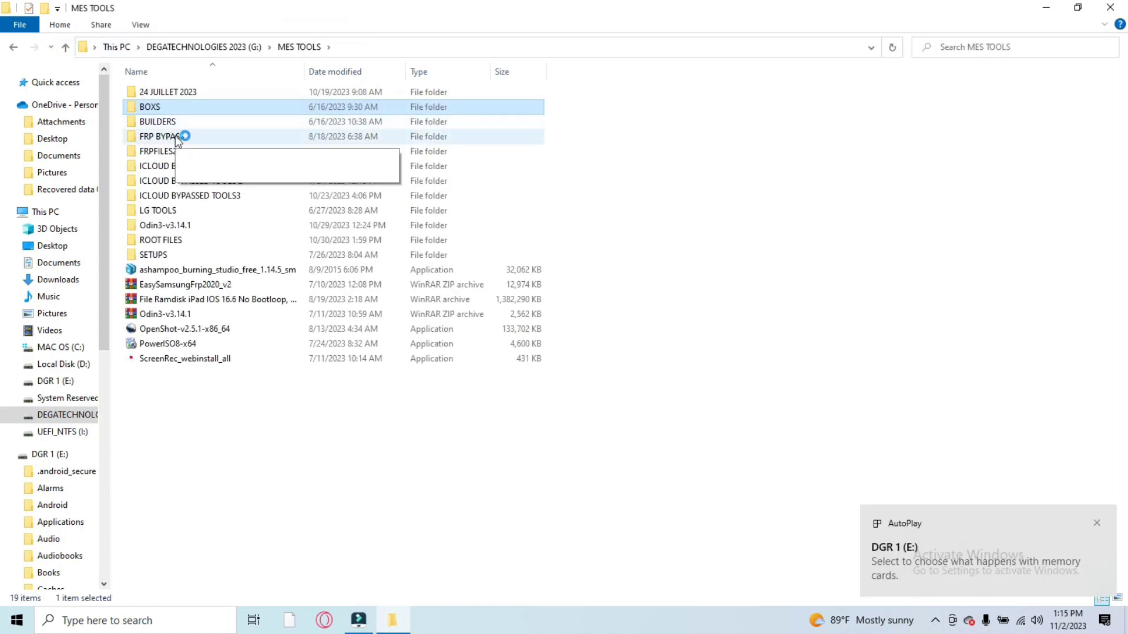
In the ROOT FILES folder, extract the SM-G550T ROOT 6.0.1 (2) archive in place and open the extracted folder
{"action": "double_click", "coordinate": [161, 240]}
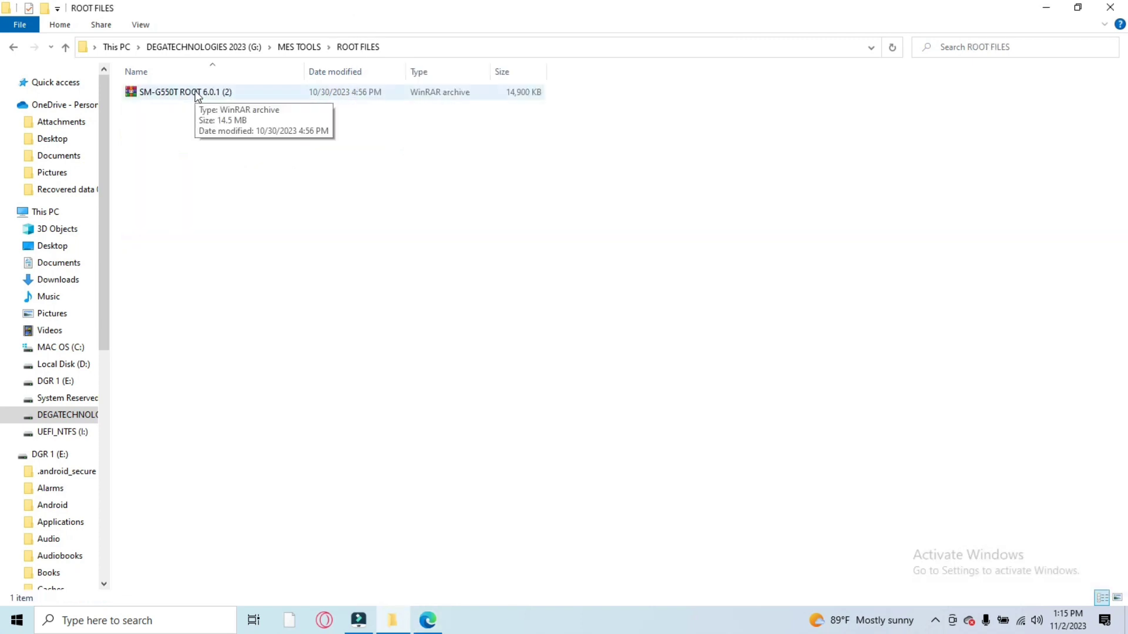
{"action": "double_click", "coordinate": [194, 92]}
{"action": "right_click", "coordinate": [194, 92]}
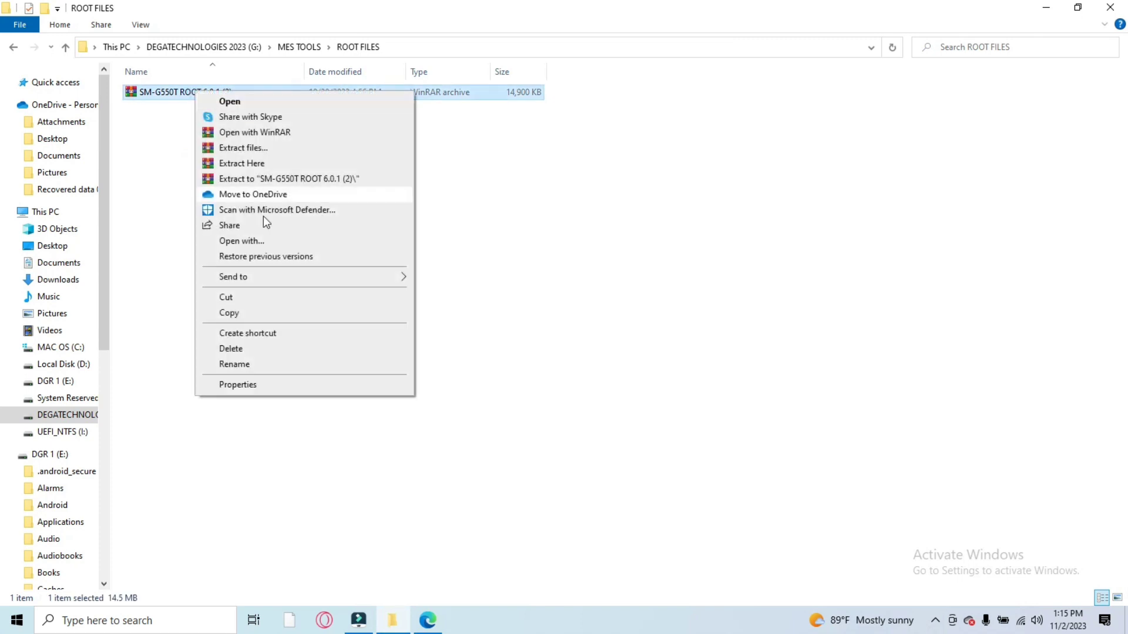
{"action": "left_click", "coordinate": [248, 168]}
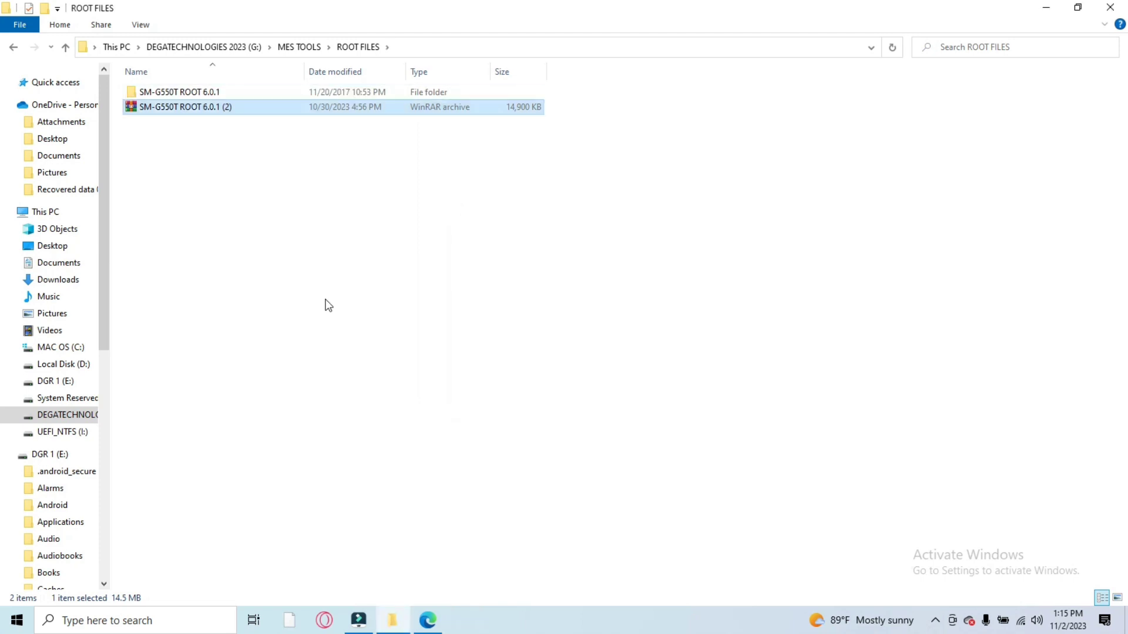
{"action": "double_click", "coordinate": [199, 96]}
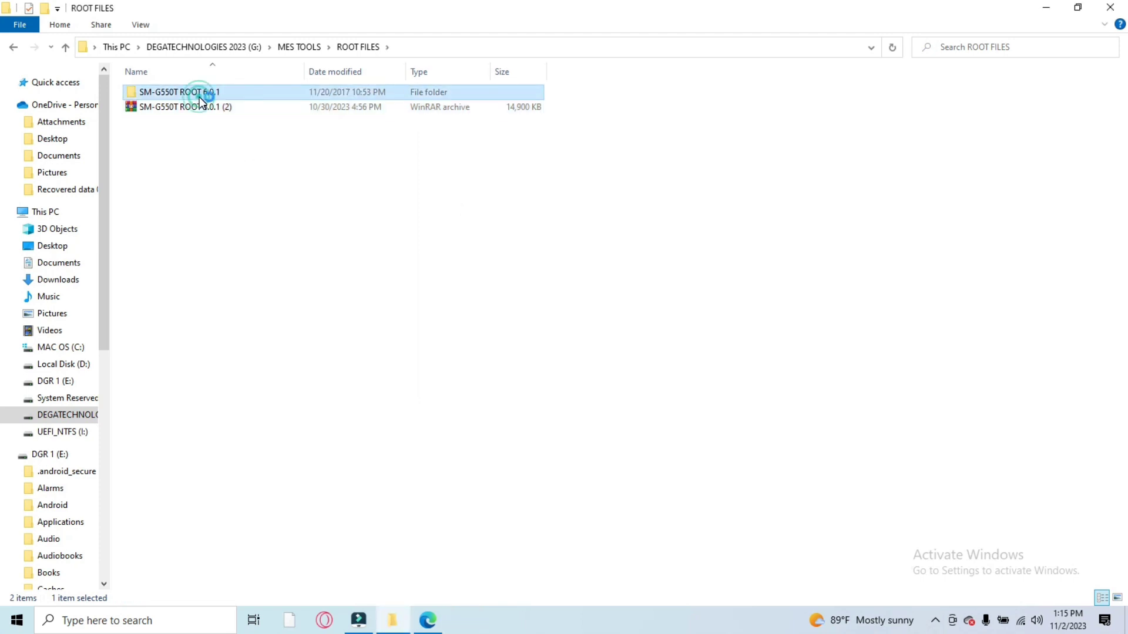
Launch Odin3 v3.14.1 from the Odin3-v3.14.1 folder in MES TOOLS and accept its startup warning
{"action": "left_click", "coordinate": [69, 45]}
{"action": "left_click", "coordinate": [69, 46]}
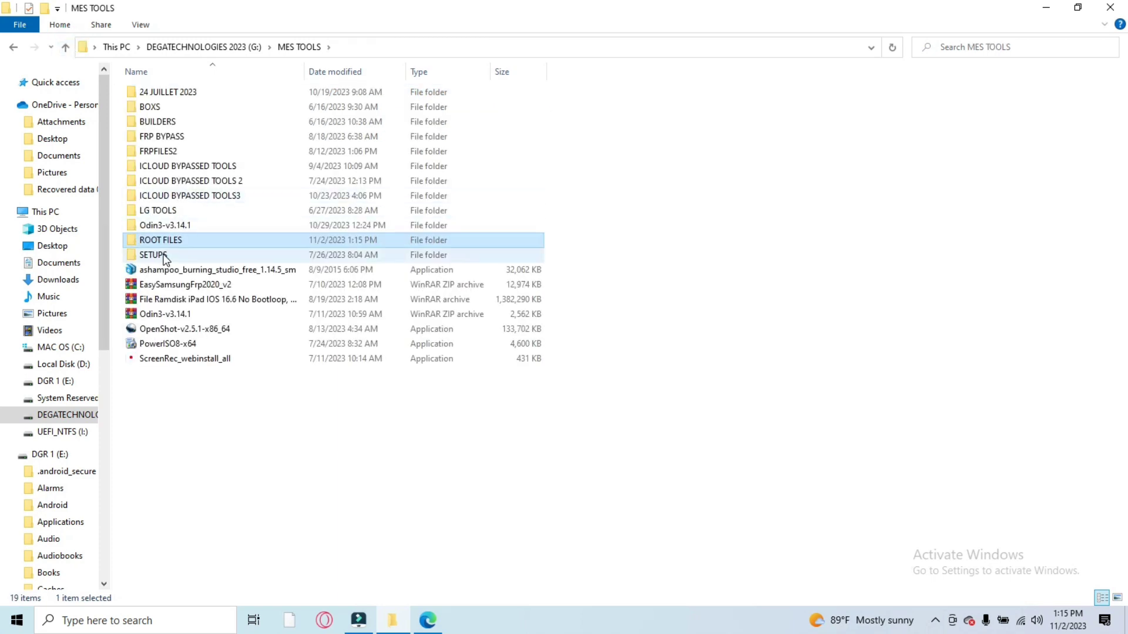
{"action": "left_click", "coordinate": [185, 222]}
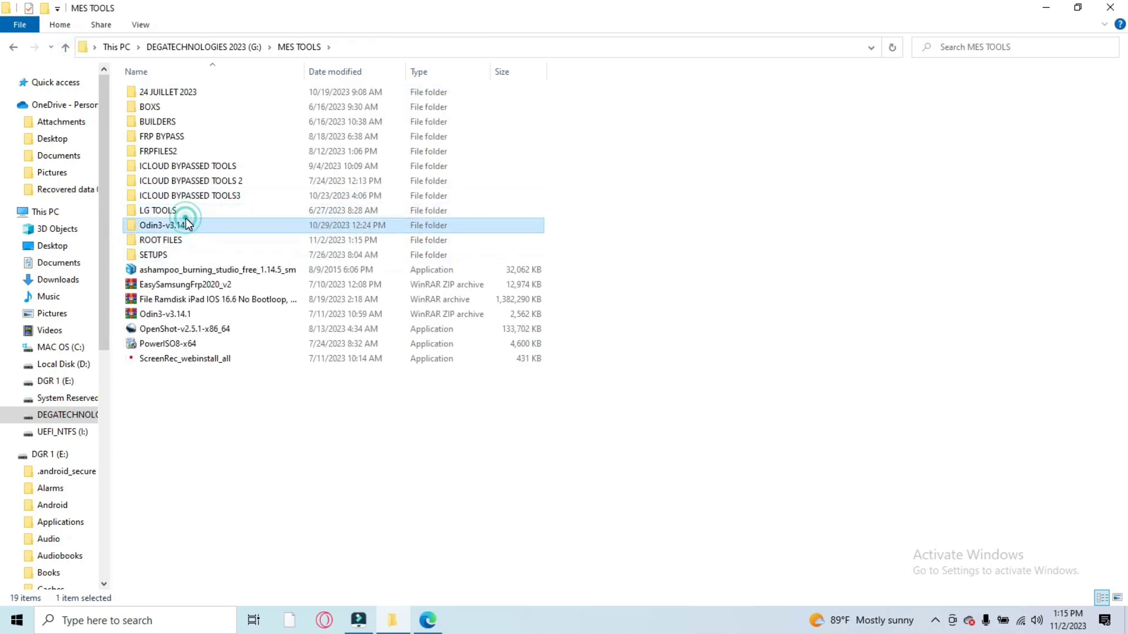
{"action": "double_click", "coordinate": [186, 221]}
{"action": "double_click", "coordinate": [193, 94]}
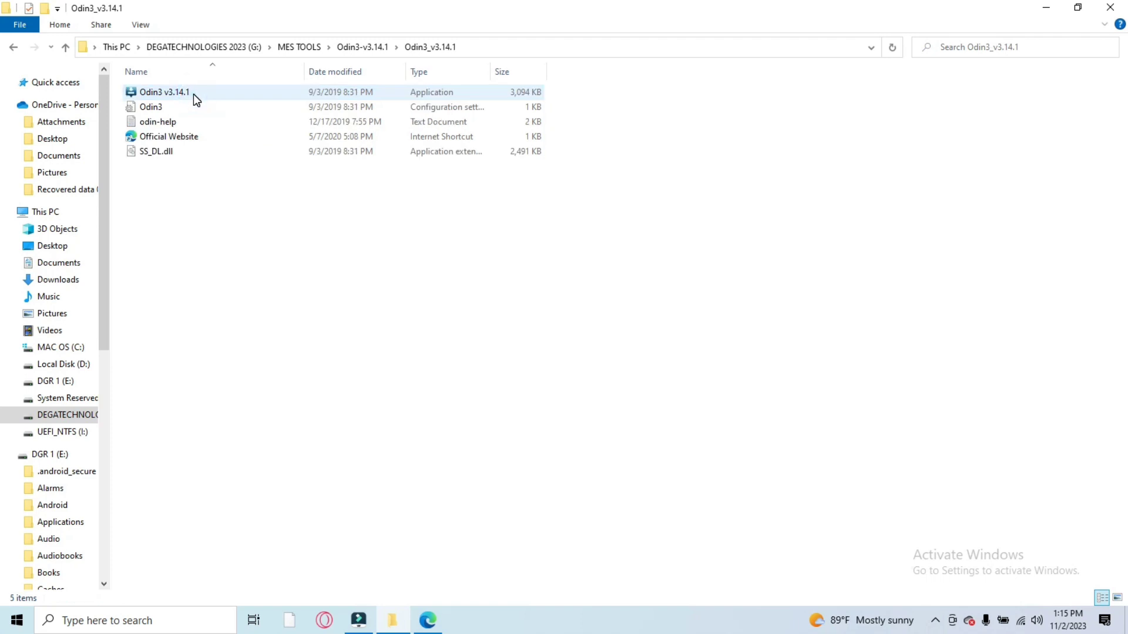
{"action": "double_click", "coordinate": [193, 94]}
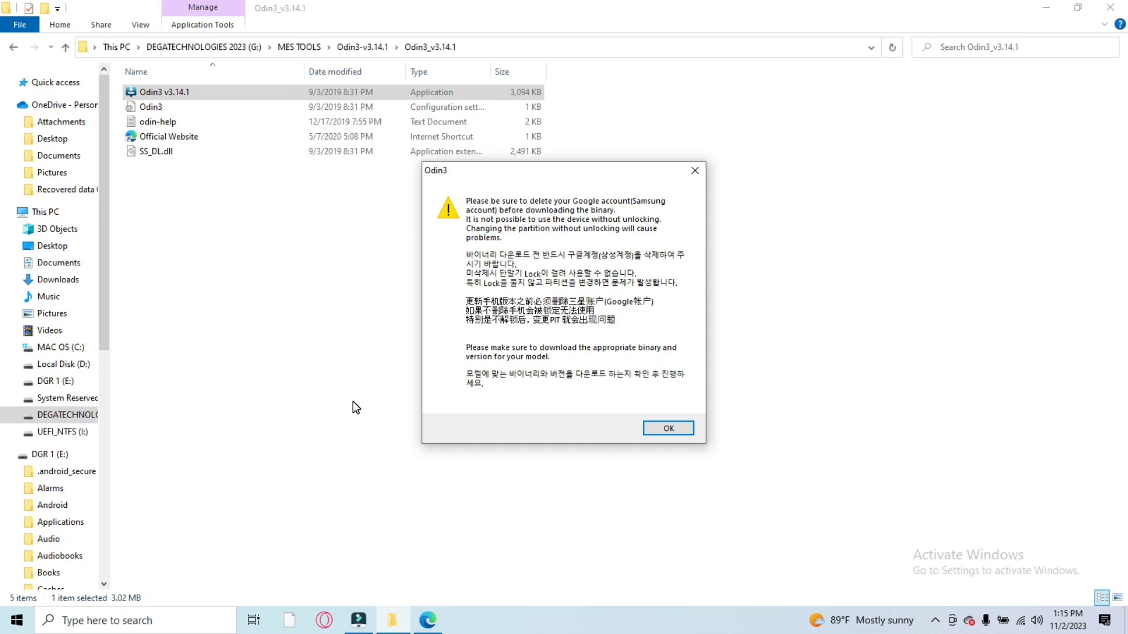
{"action": "left_click", "coordinate": [687, 434]}
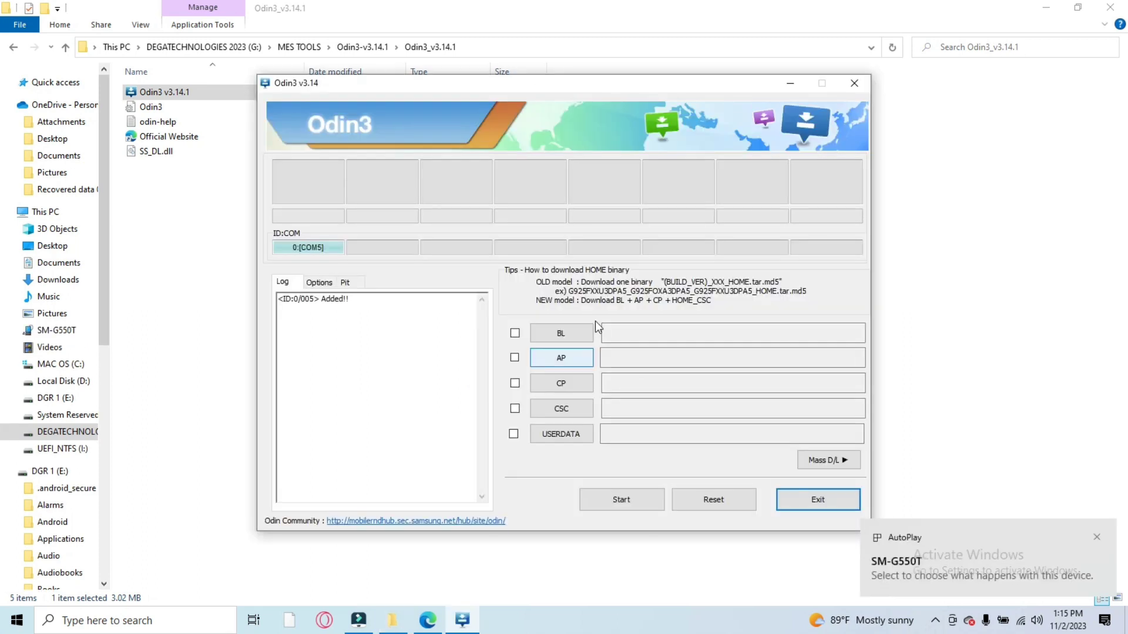
{"action": "left_click", "coordinate": [569, 332]}
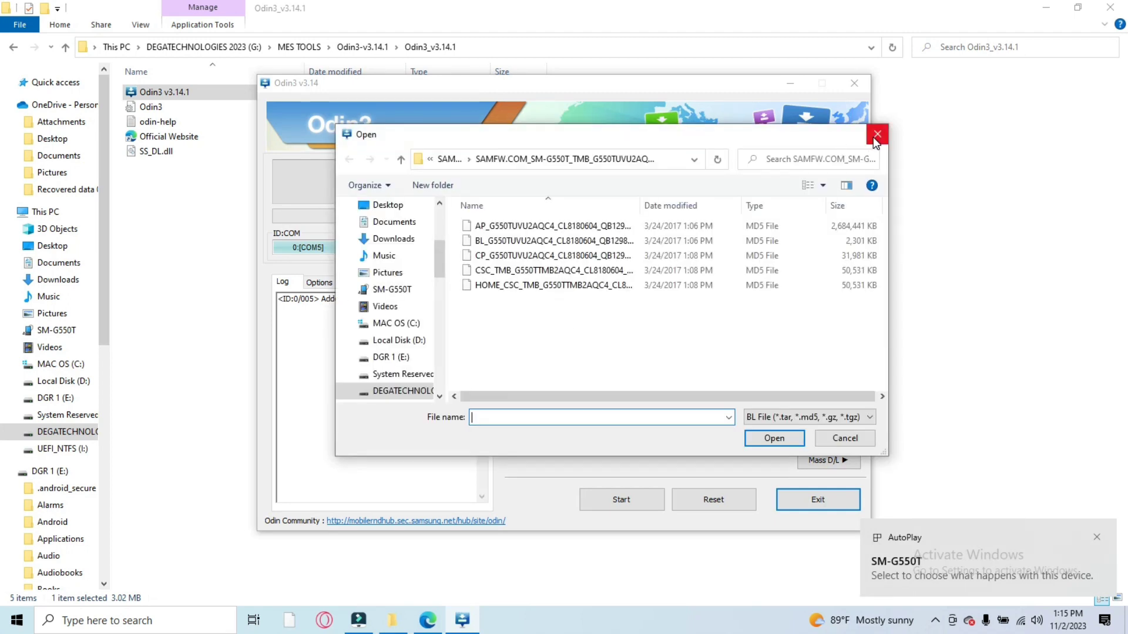
{"action": "left_click", "coordinate": [876, 138]}
{"action": "left_click", "coordinate": [566, 364]}
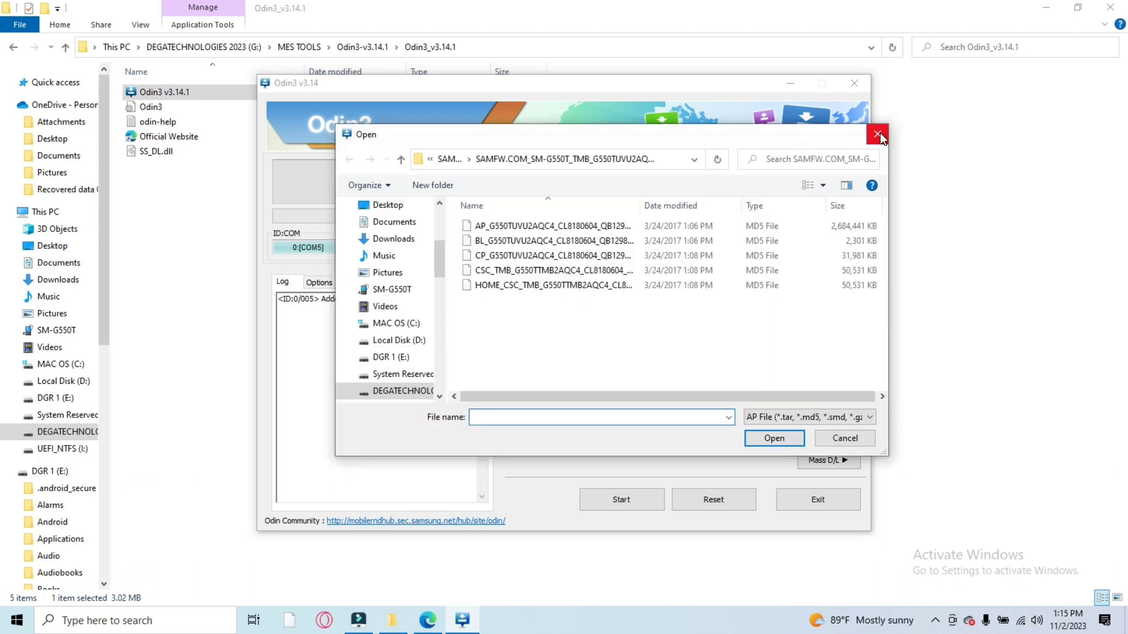
{"action": "left_click", "coordinate": [878, 134]}
Load twrp-3.1.1-0-on5ltetmo.img.tar from MES TOOLS\ROOT FILES\SM-G550T ROOT 6.0.1 on the G: drive as the USERDATA file
{"action": "left_click", "coordinate": [562, 437]}
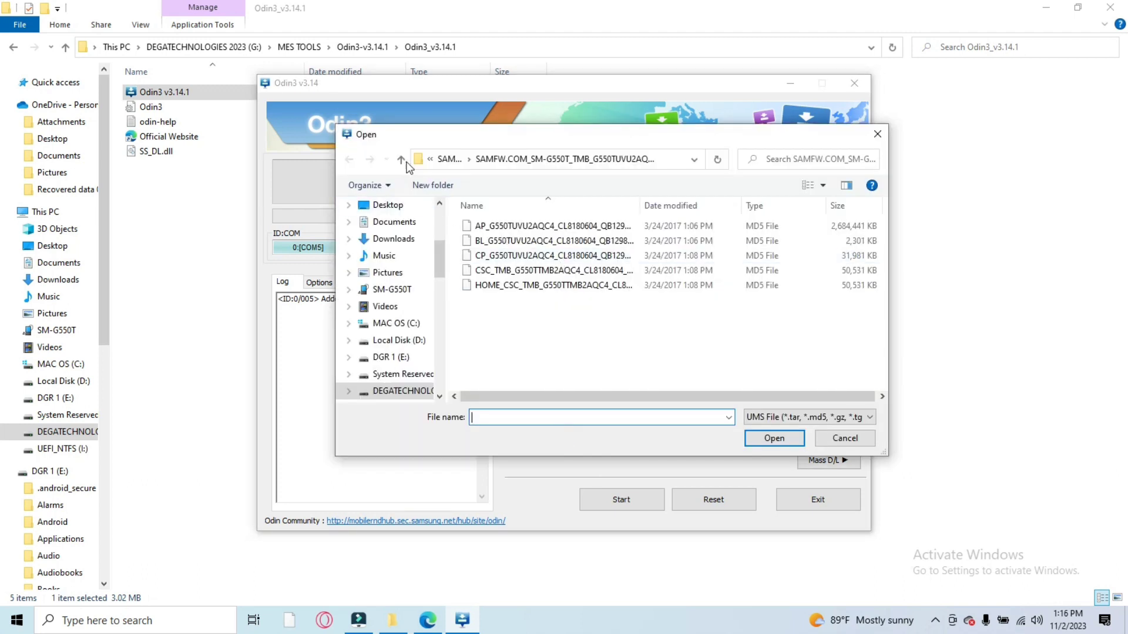
{"action": "left_click", "coordinate": [401, 160]}
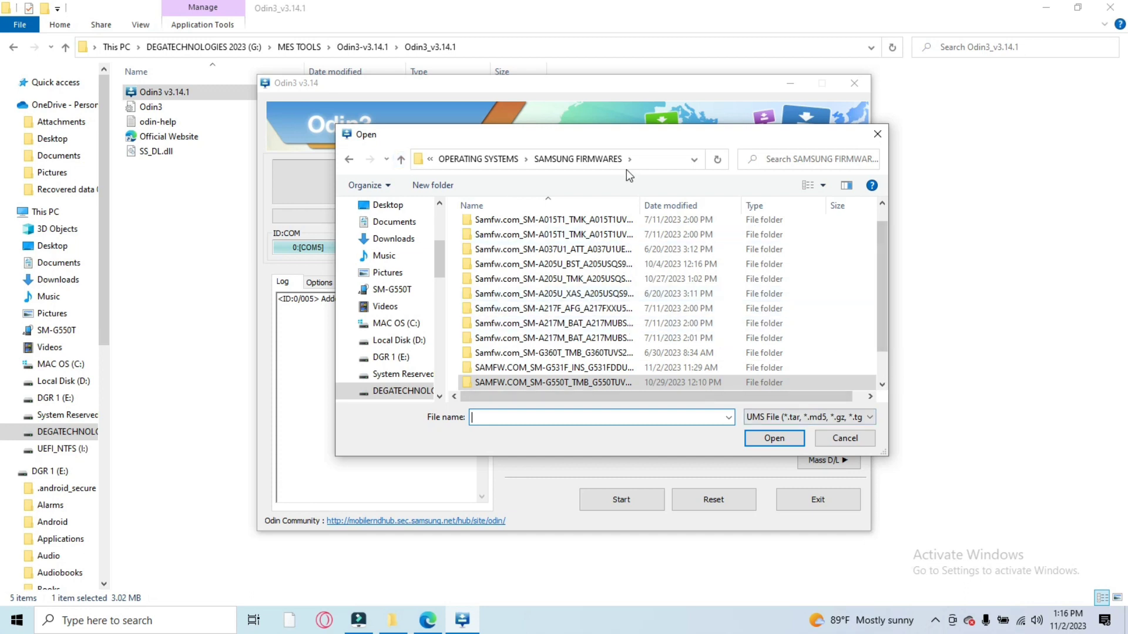
{"action": "left_click", "coordinate": [401, 159]}
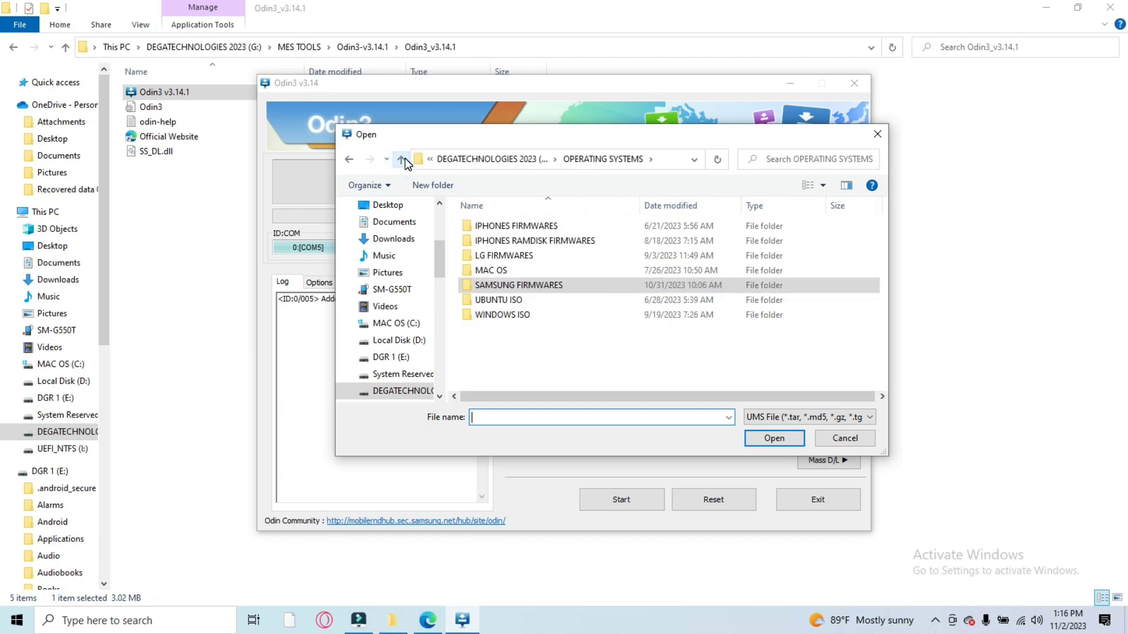
{"action": "left_click", "coordinate": [401, 159]}
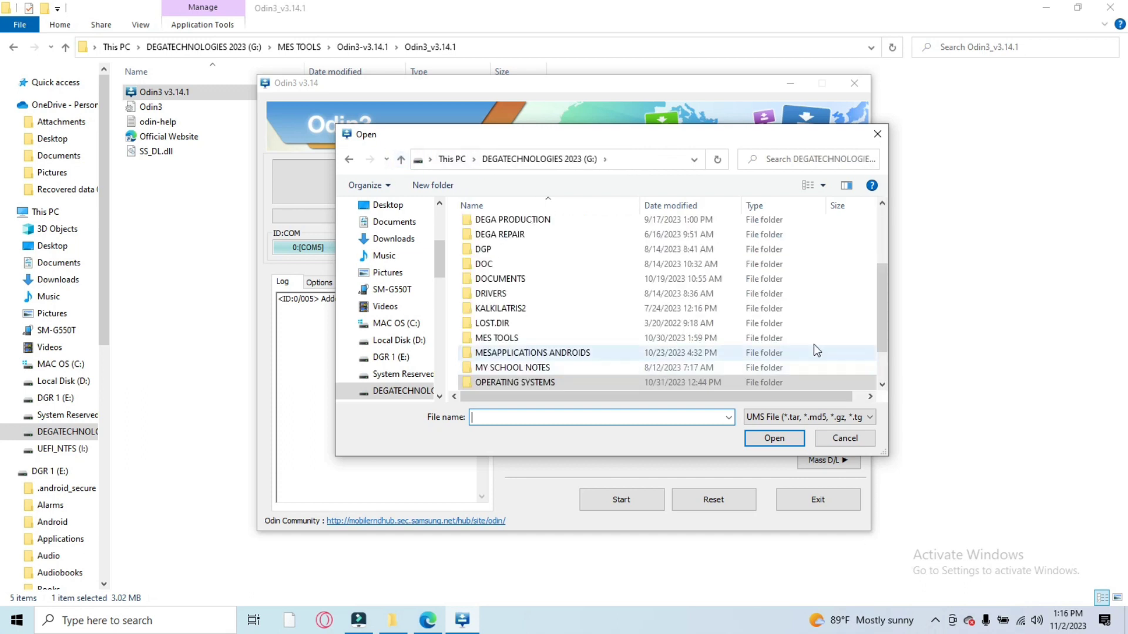
{"action": "left_click", "coordinate": [518, 338]}
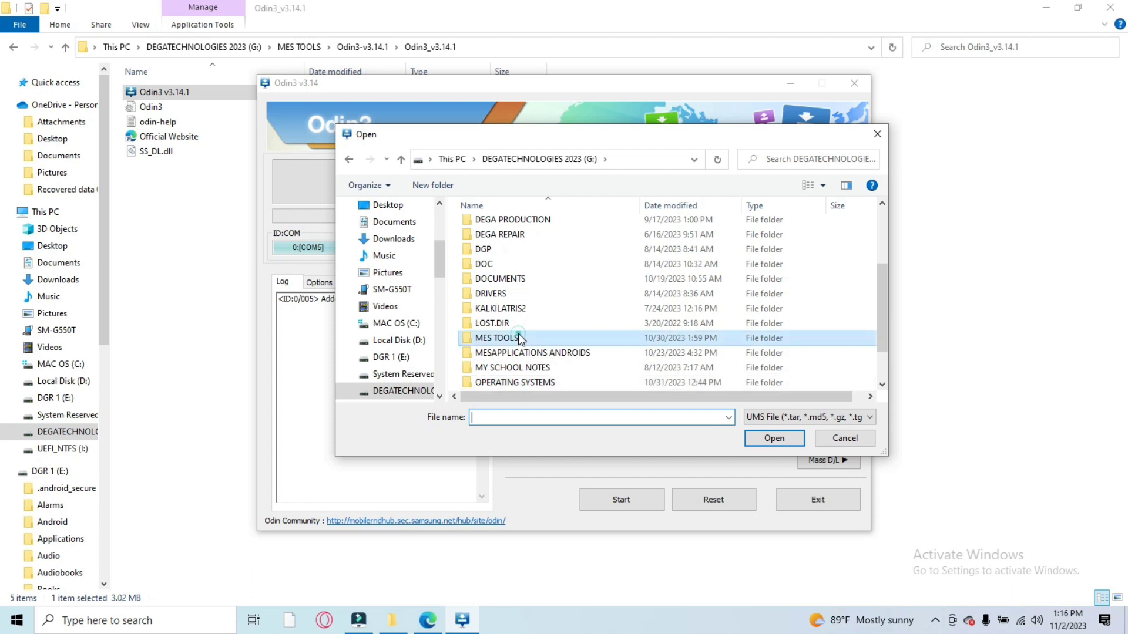
{"action": "double_click", "coordinate": [519, 338]}
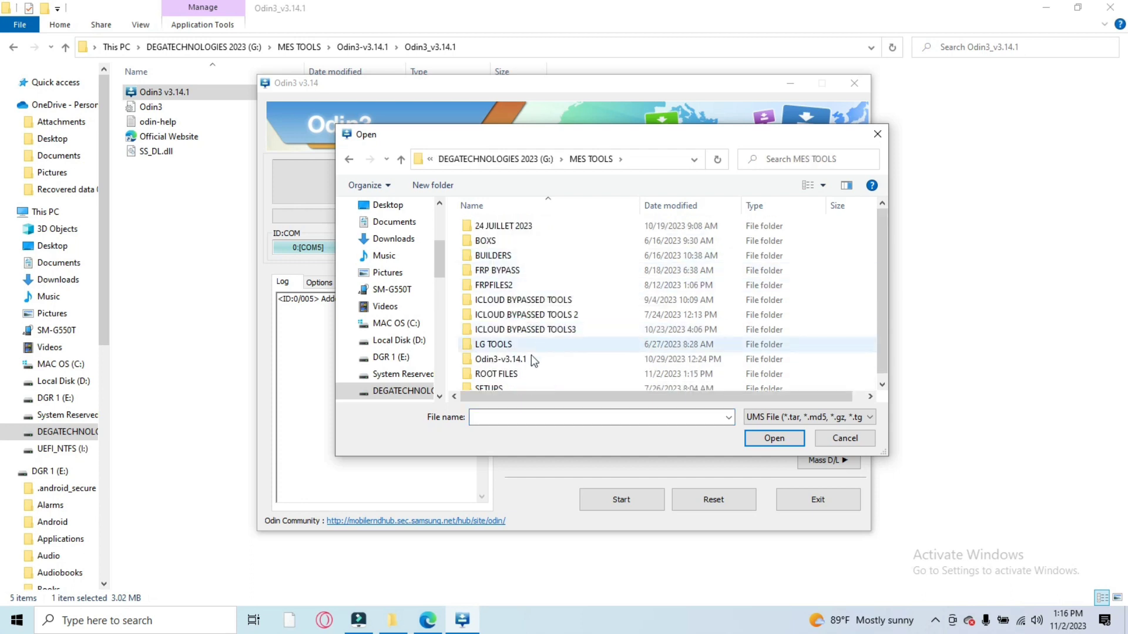
{"action": "left_click", "coordinate": [509, 374]}
{"action": "double_click", "coordinate": [508, 374]}
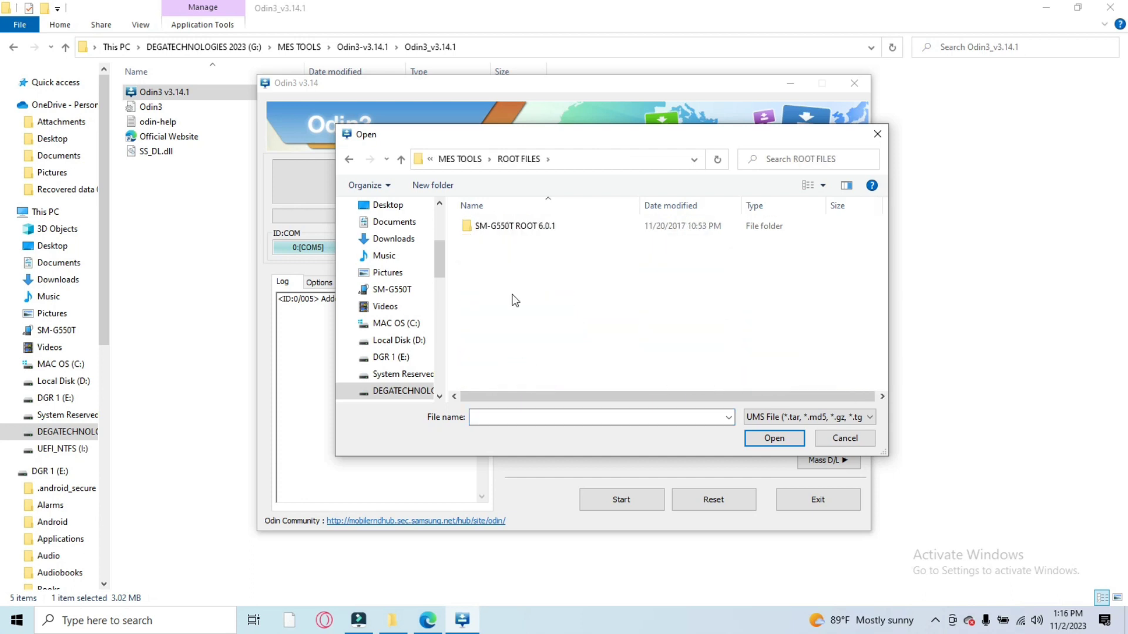
{"action": "left_click", "coordinate": [521, 230]}
{"action": "double_click", "coordinate": [520, 229]}
{"action": "left_click", "coordinate": [520, 229]}
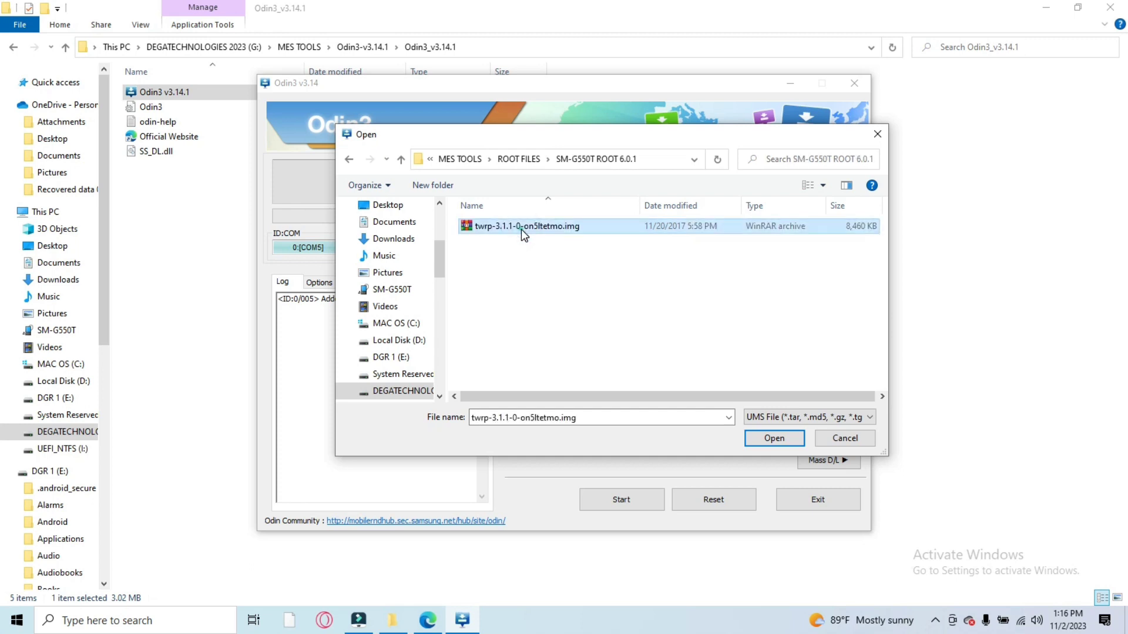
{"action": "double_click", "coordinate": [521, 229]}
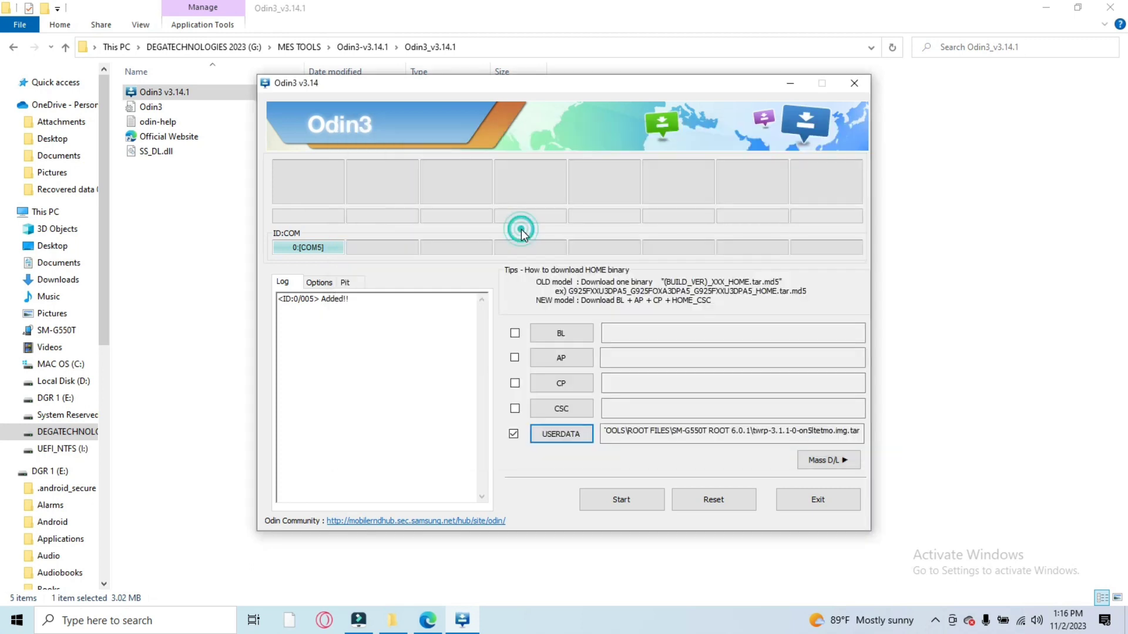
Try twice to flash the USERDATA file to the phone, and reset the flashing setup
{"action": "left_click", "coordinate": [635, 502]}
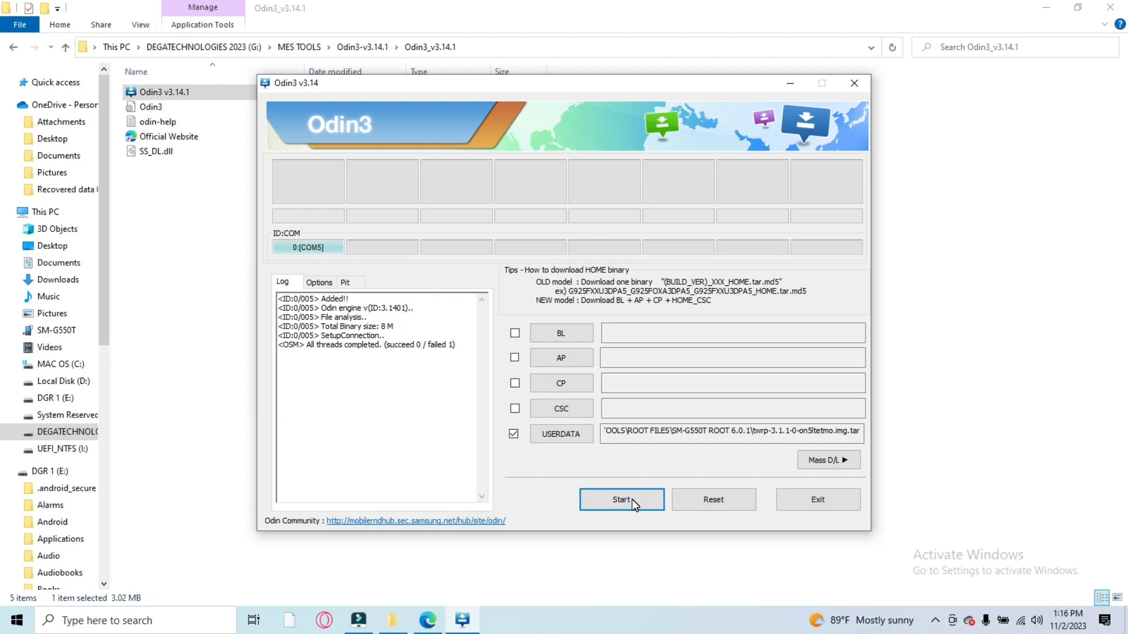
{"action": "left_click", "coordinate": [633, 501]}
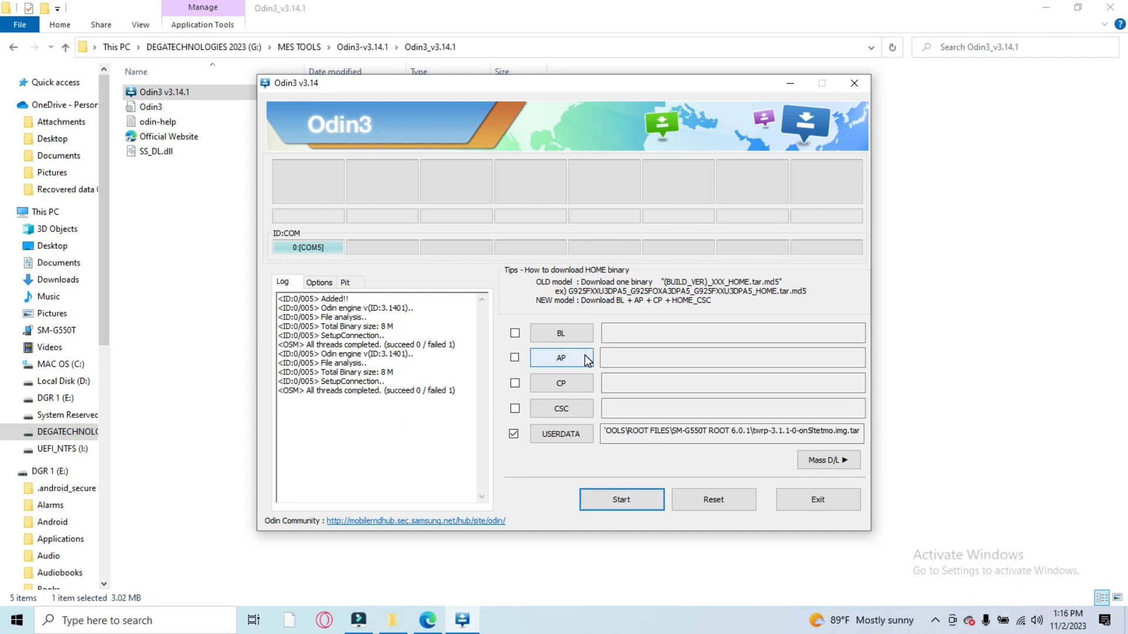
{"action": "left_click", "coordinate": [699, 496]}
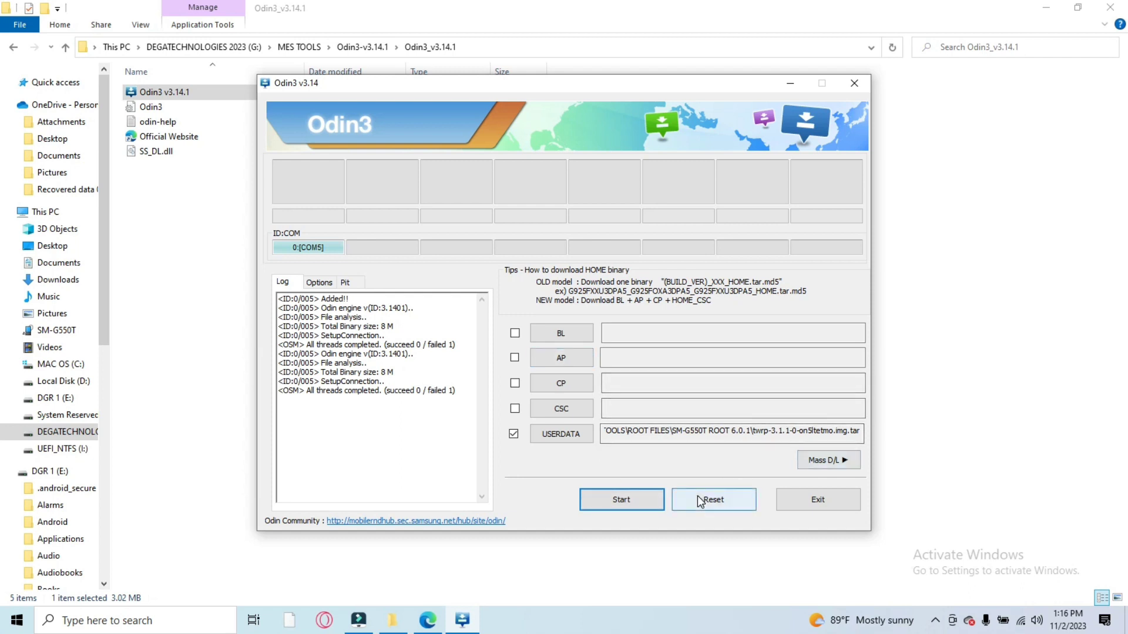
Load twrp-3.1.1-0-on5ltetmo.img.tar as the AP file and try twice to flash it to the phone
{"action": "left_click", "coordinate": [577, 351]}
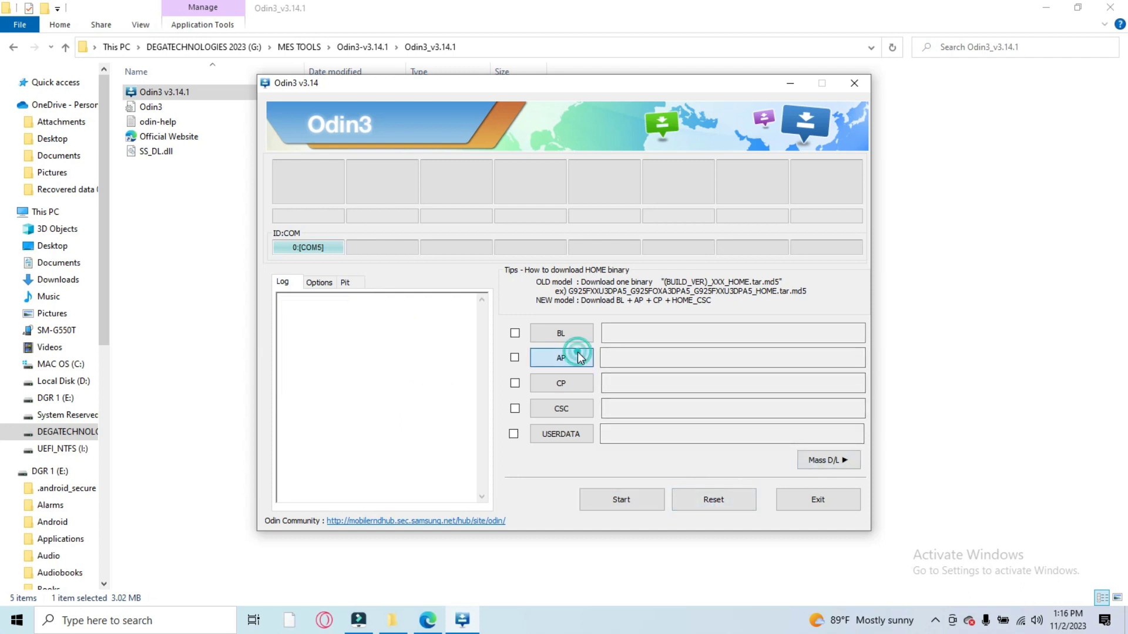
{"action": "double_click", "coordinate": [524, 233]}
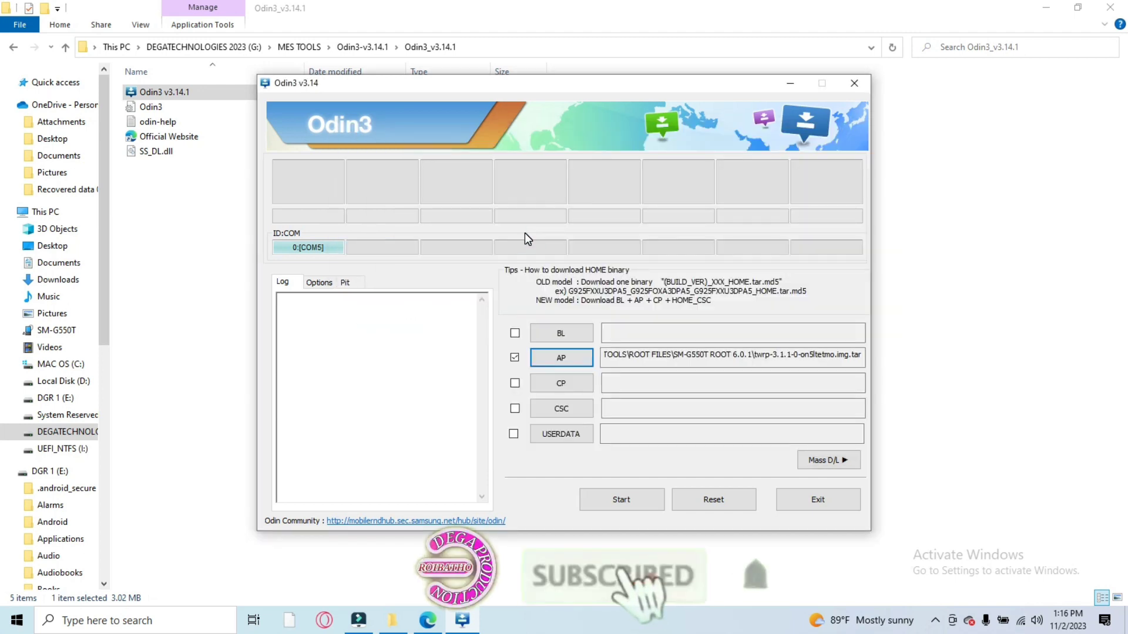
{"action": "left_click", "coordinate": [620, 500]}
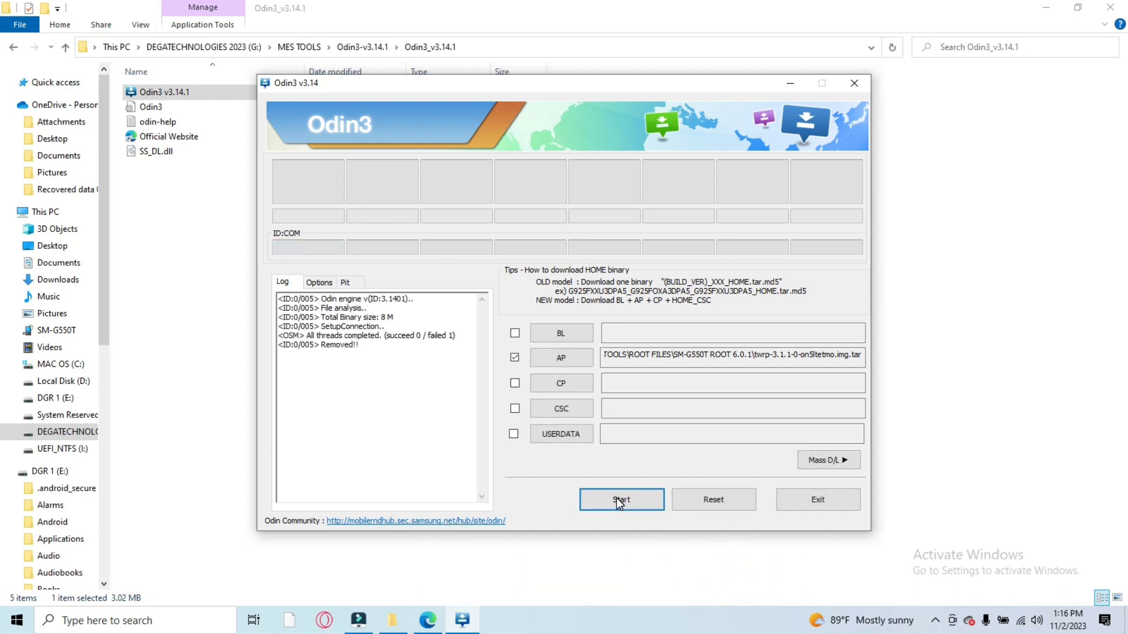
{"action": "left_click", "coordinate": [619, 501]}
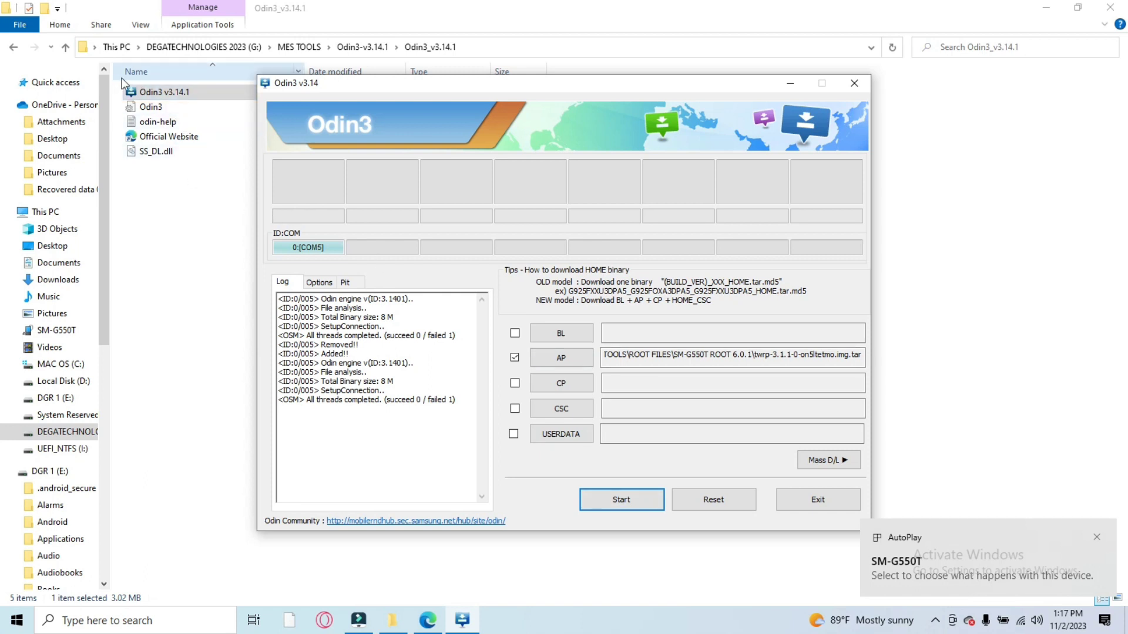
Switch to File Explorer and extract the twrp-3.1.1-0-on5ltetmo.img archive in place in the SM-G550T ROOT 6.0.1 folder under ROOT FILES
{"action": "left_click", "coordinate": [99, 76]}
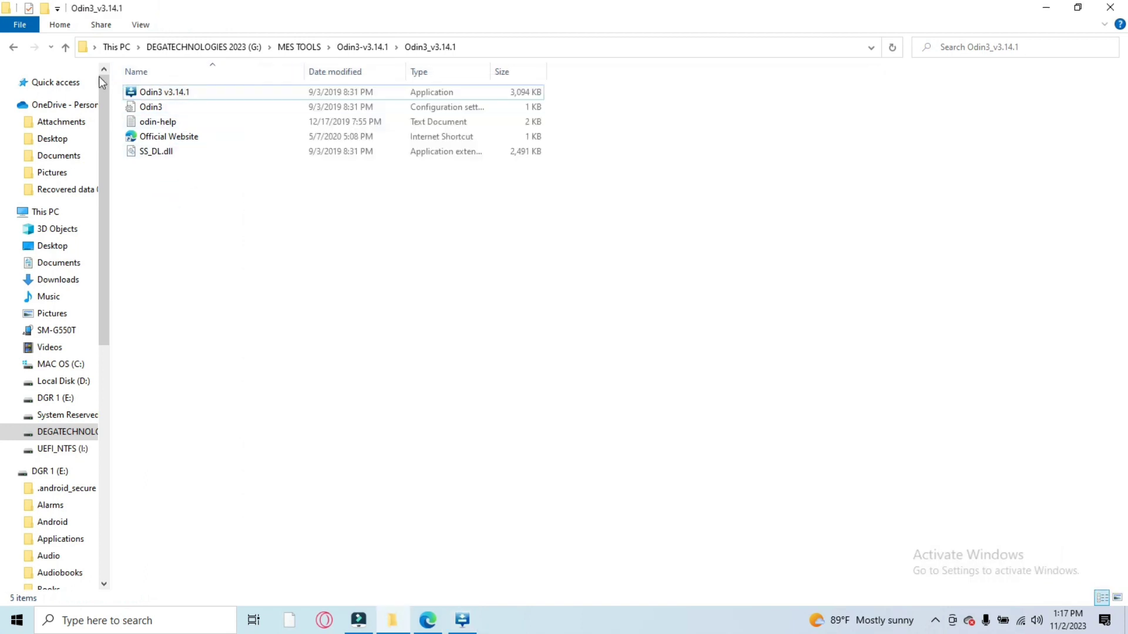
{"action": "left_click", "coordinate": [63, 52]}
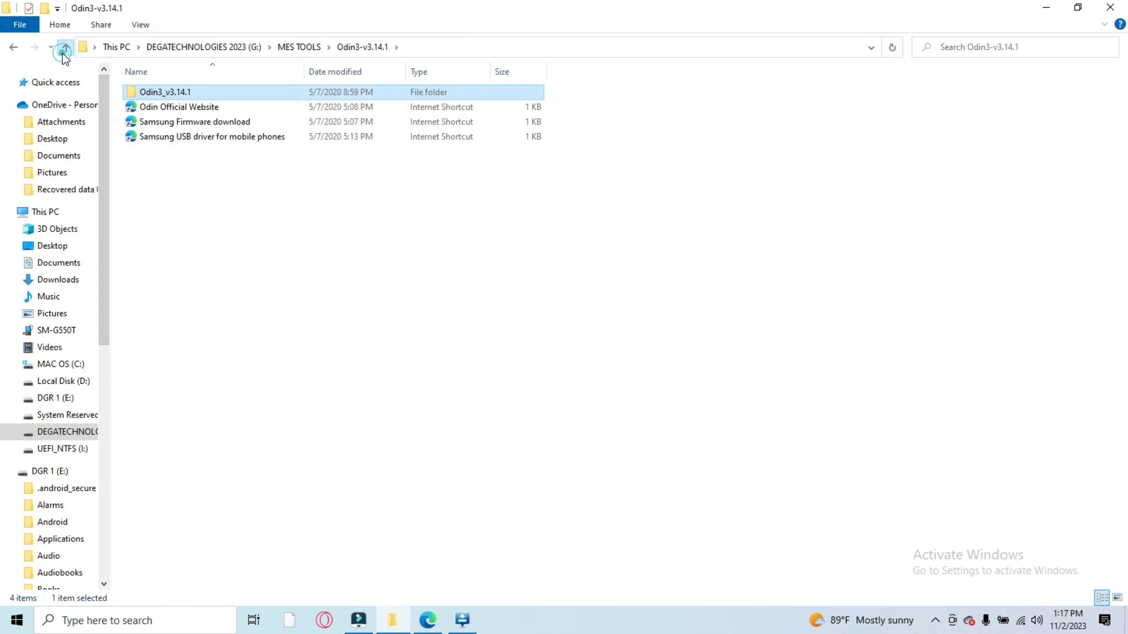
{"action": "left_click", "coordinate": [63, 52]}
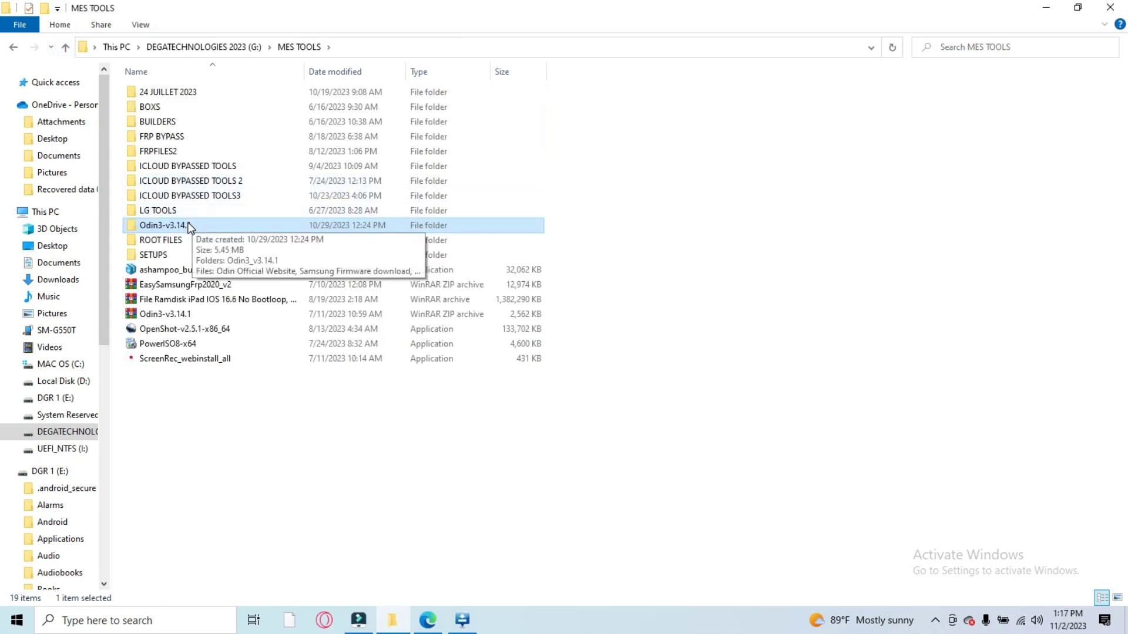
{"action": "left_click", "coordinate": [175, 238]}
{"action": "double_click", "coordinate": [176, 239]}
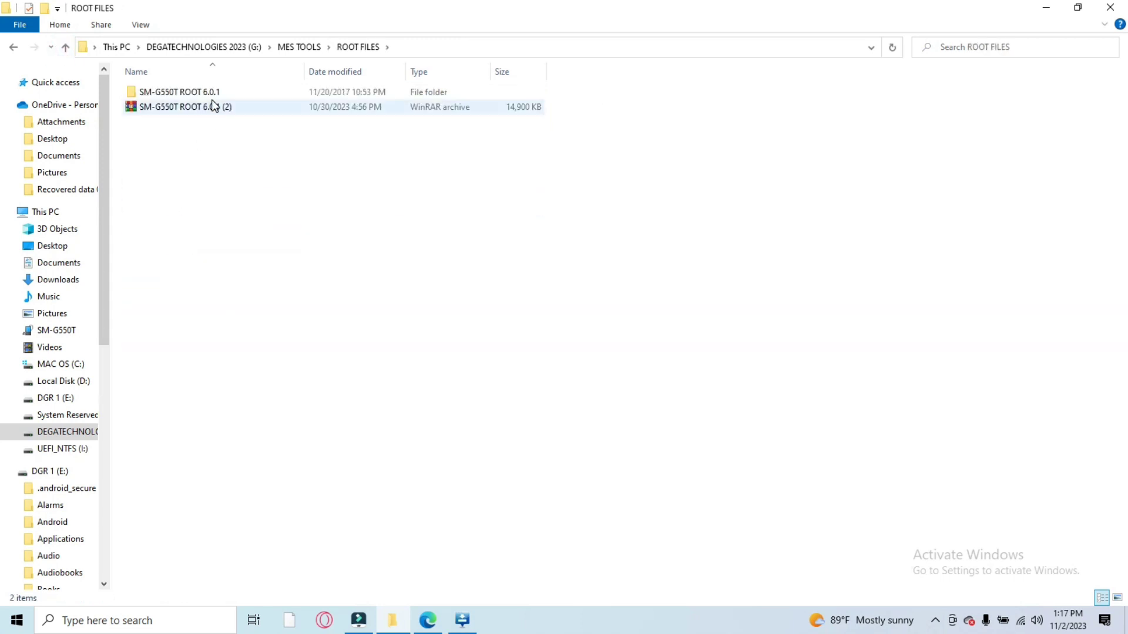
{"action": "double_click", "coordinate": [211, 93]}
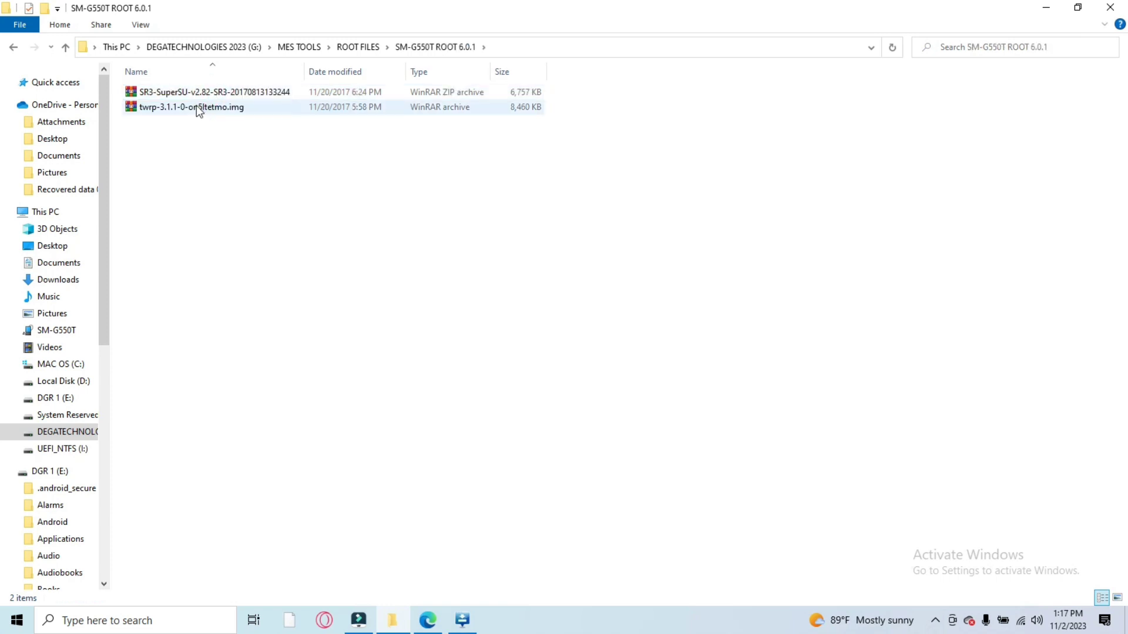
{"action": "left_click", "coordinate": [196, 106]}
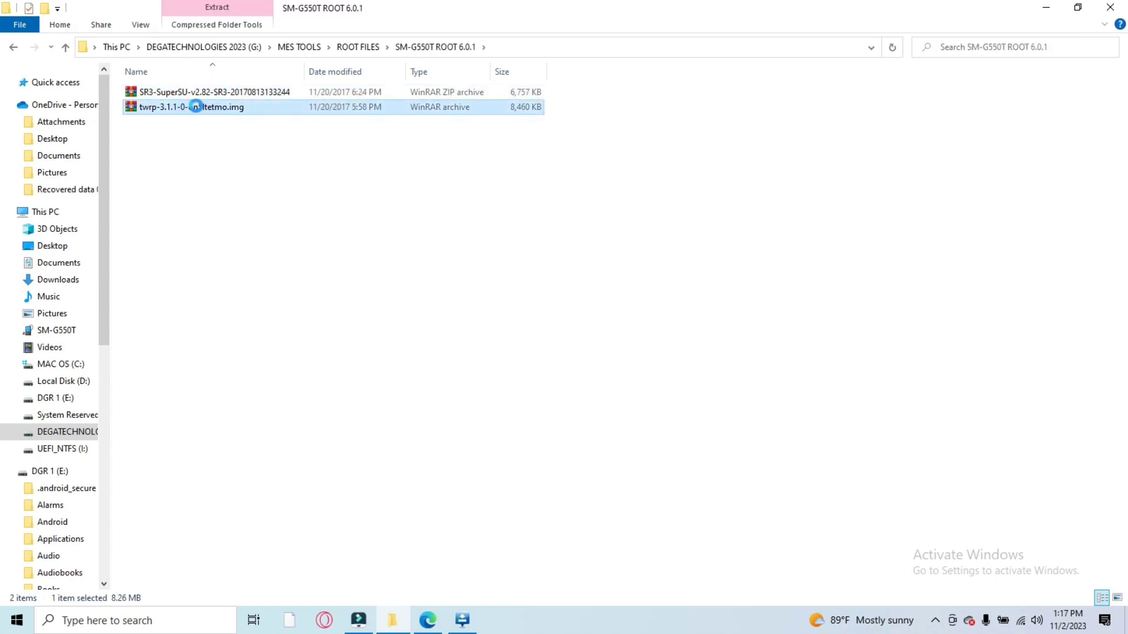
{"action": "right_click", "coordinate": [197, 106]}
{"action": "left_click", "coordinate": [254, 179]}
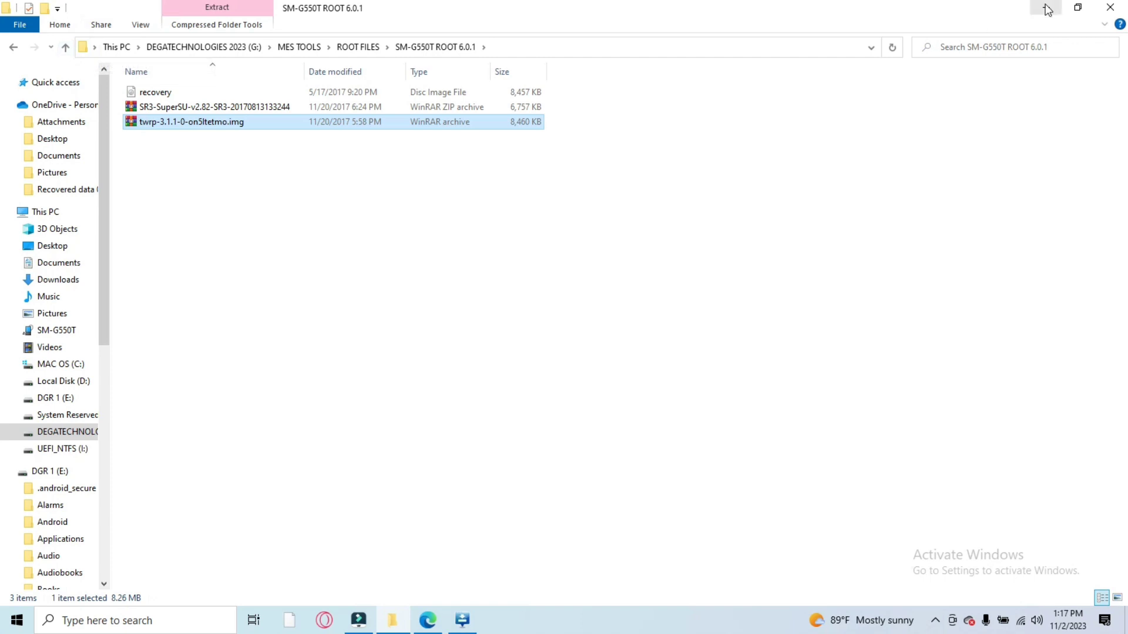
Switch back to Odin3 and reselect twrp-3.1.1-0-on5ltetmo.img.tar from the SM-G550T ROOT 6.0.1 folder as the AP file
{"action": "left_click", "coordinate": [470, 624]}
{"action": "left_click", "coordinate": [554, 363]}
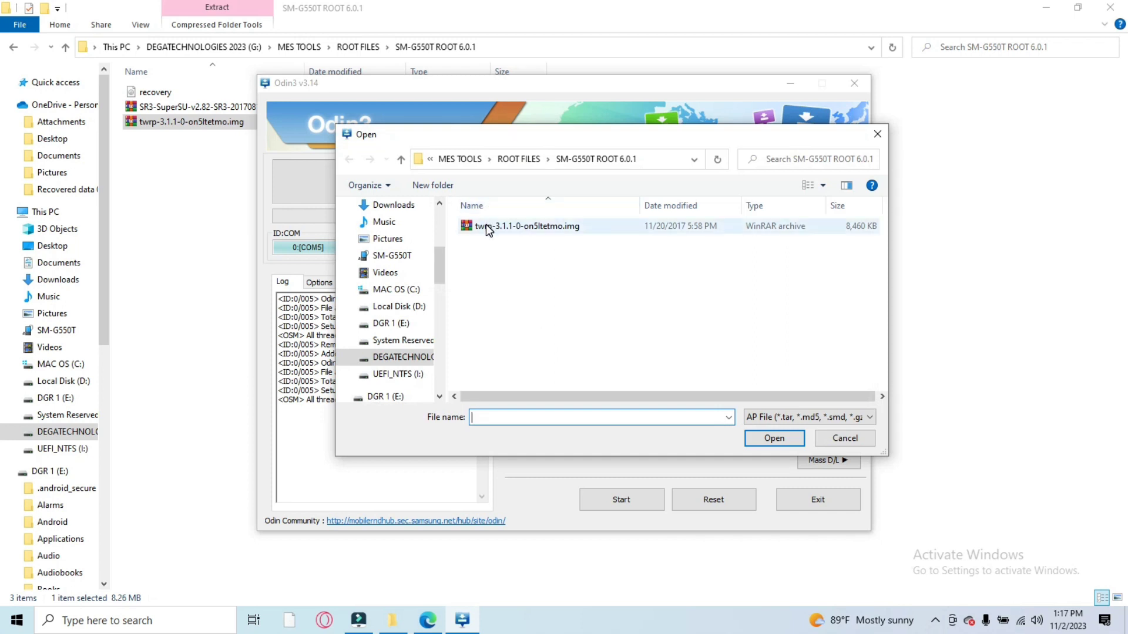
{"action": "left_click", "coordinate": [403, 160]}
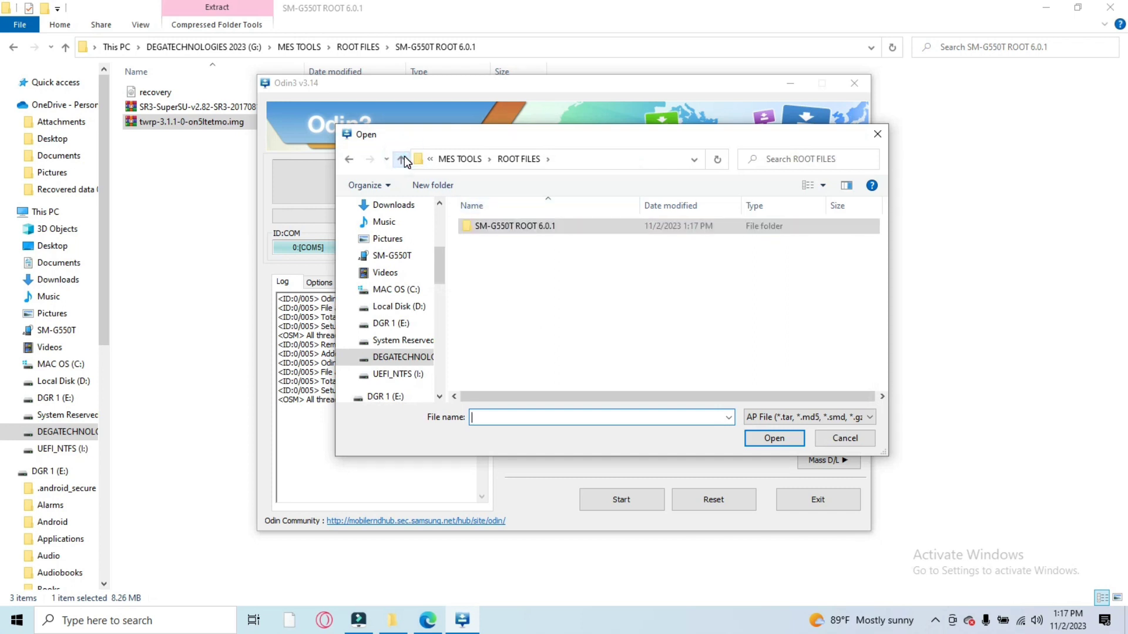
{"action": "left_click", "coordinate": [400, 160]}
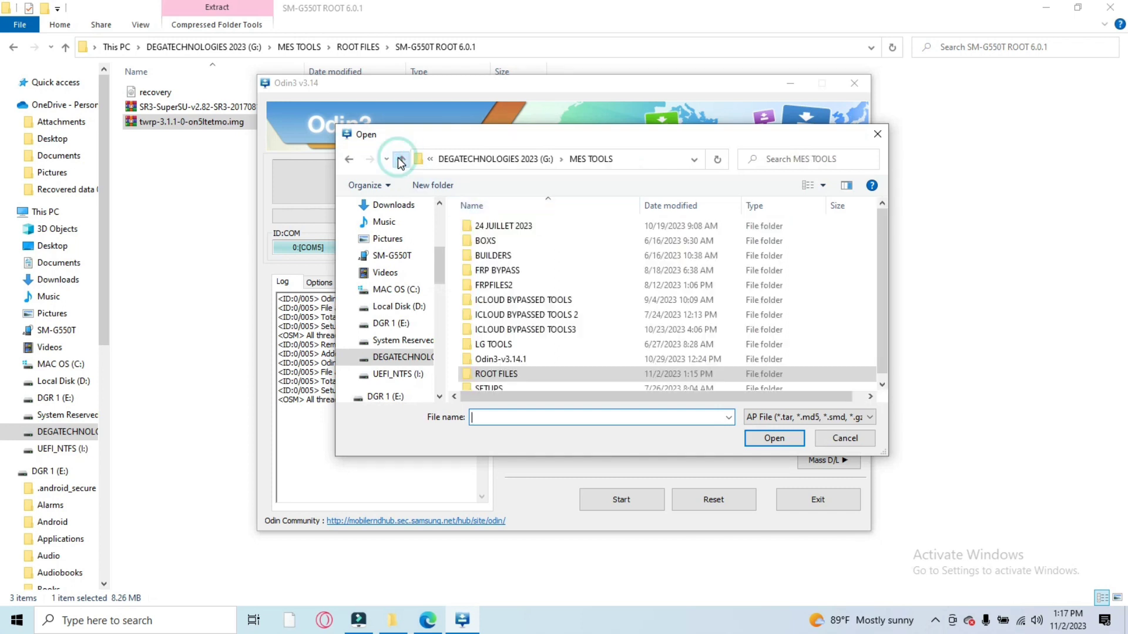
{"action": "double_click", "coordinate": [502, 375]}
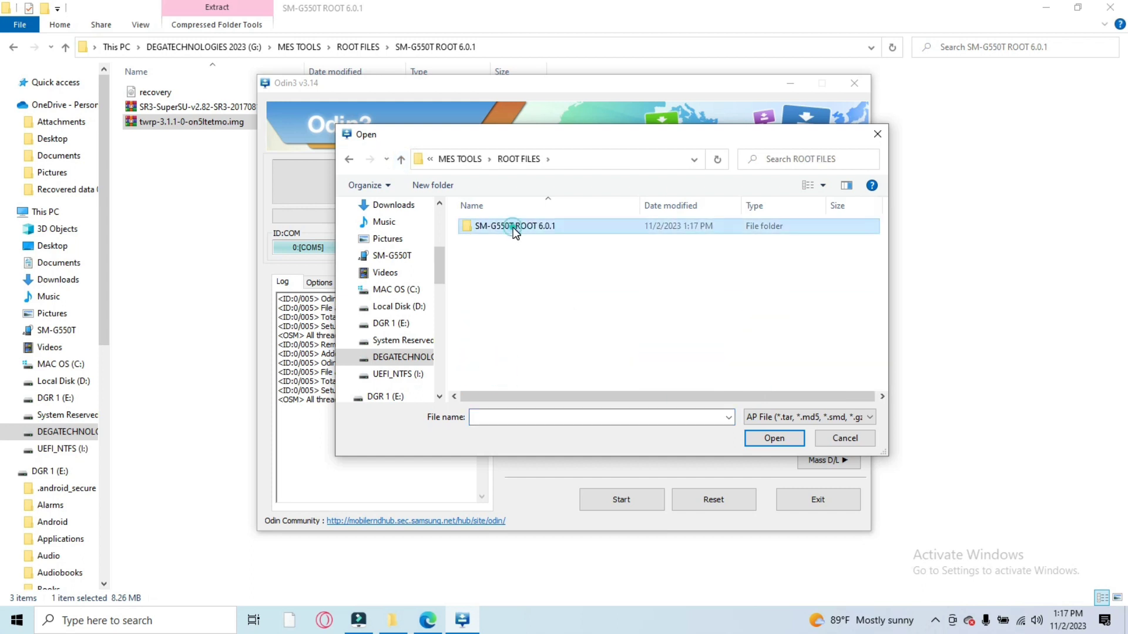
{"action": "double_click", "coordinate": [514, 229]}
{"action": "double_click", "coordinate": [515, 229]}
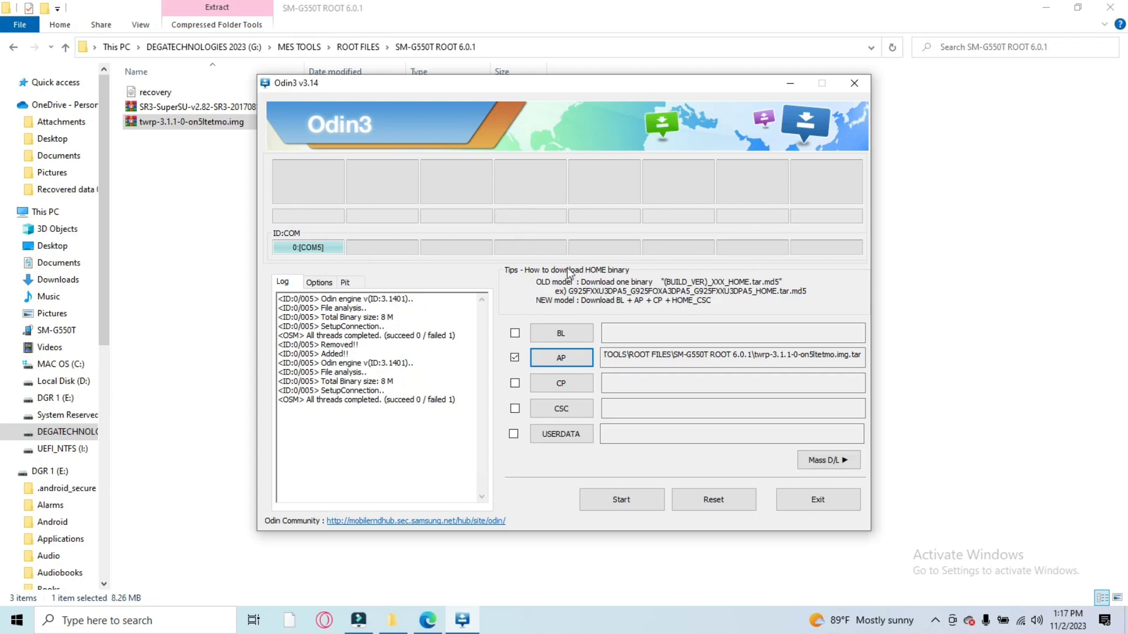
Try again to flash the AP file to the phone, and close Odin3, File Explorer and the browser
{"action": "left_click", "coordinate": [627, 499]}
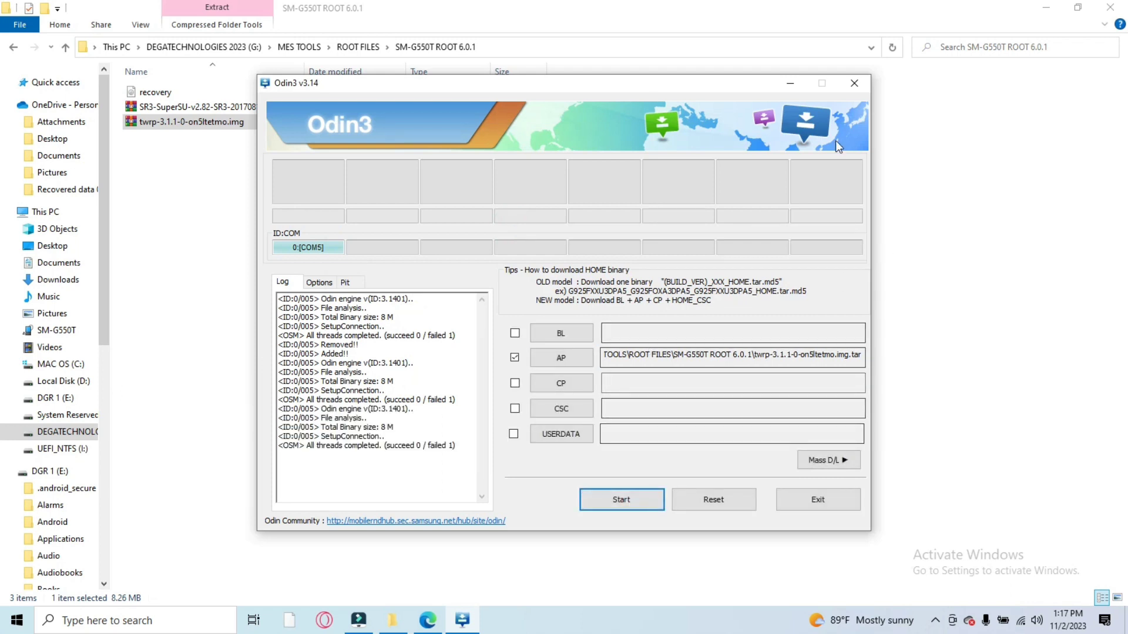
{"action": "left_click", "coordinate": [853, 83]}
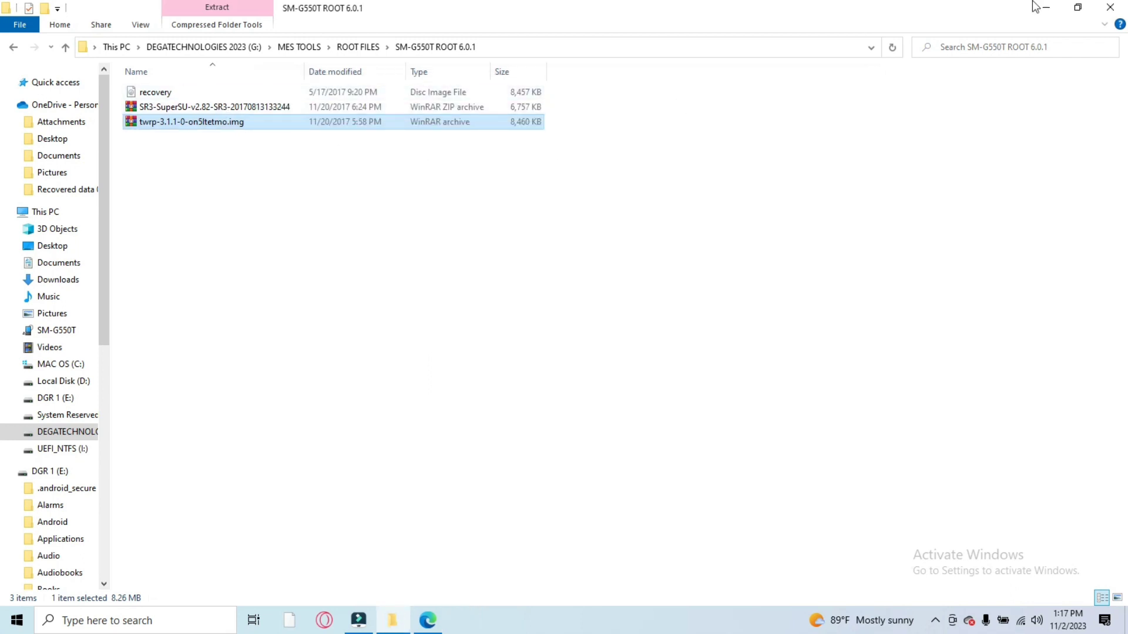
{"action": "left_click", "coordinate": [1121, 6]}
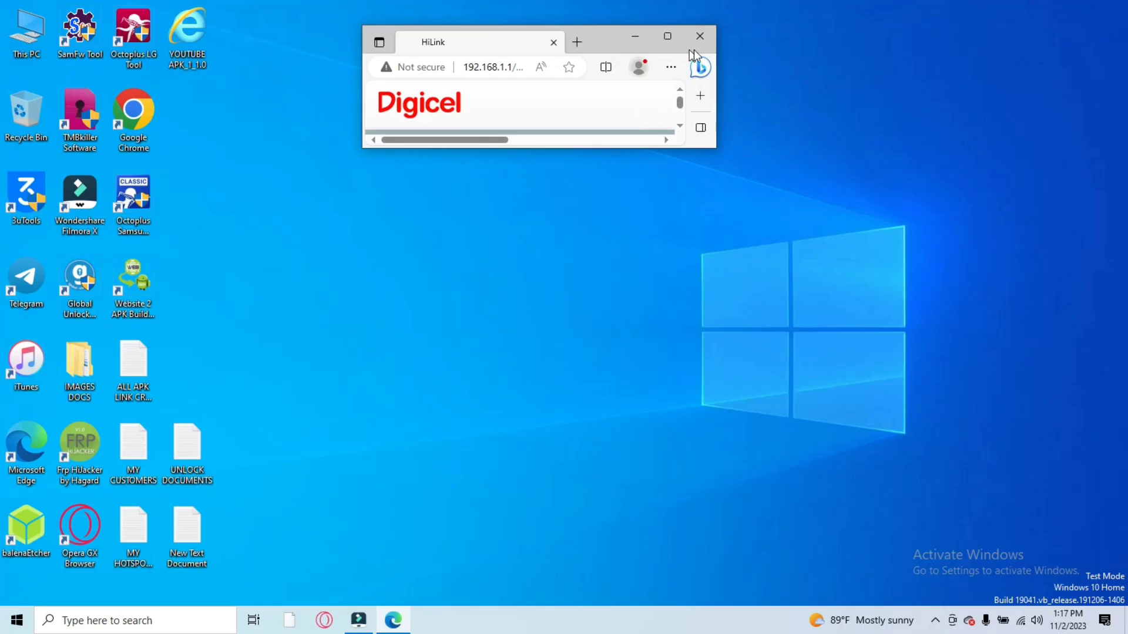
{"action": "left_click", "coordinate": [700, 39]}
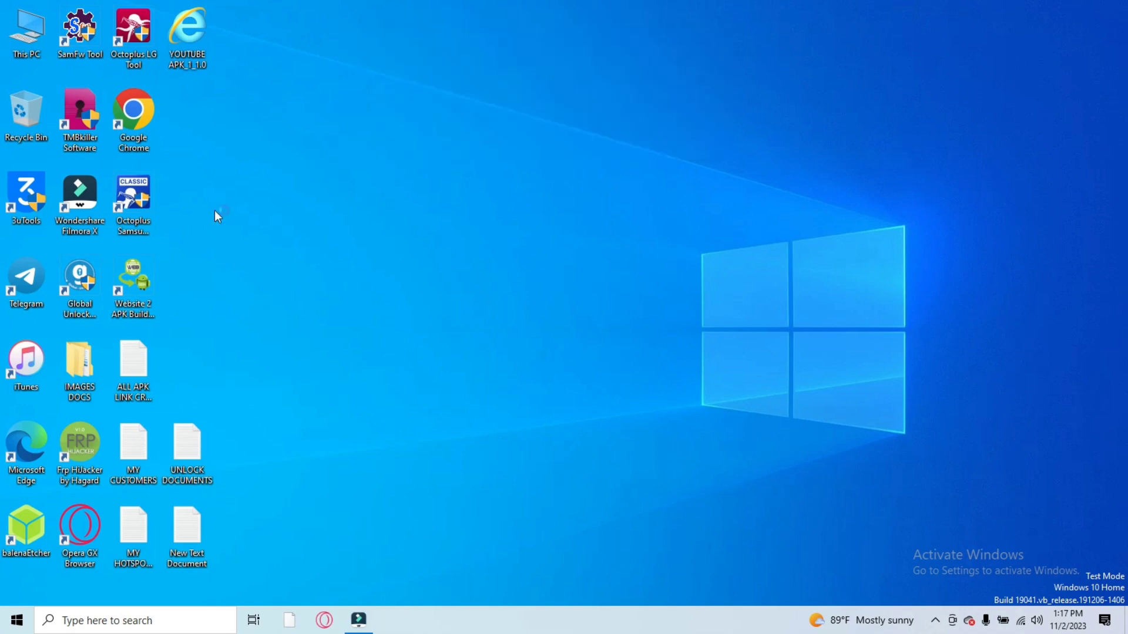
Relaunch Odin3 v3.14.1 from the Odin3_v3.14.1 folder inside MES TOOLS\Odin3-v3.14.1 on the G: drive
{"action": "double_click", "coordinate": [26, 35]}
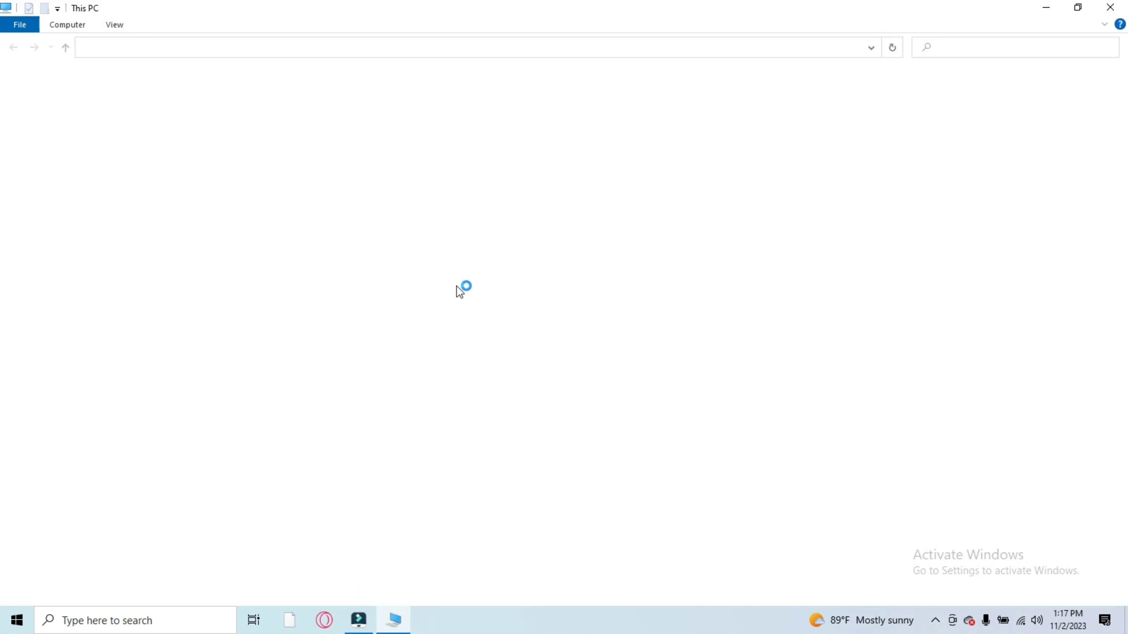
{"action": "double_click", "coordinate": [228, 238]}
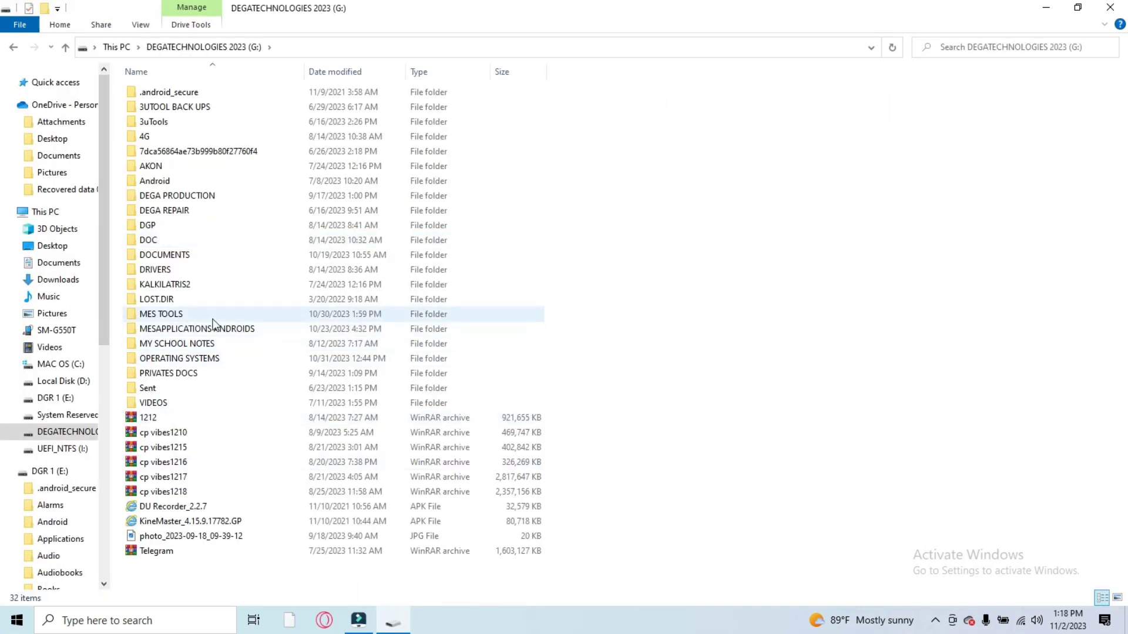
{"action": "double_click", "coordinate": [202, 317]}
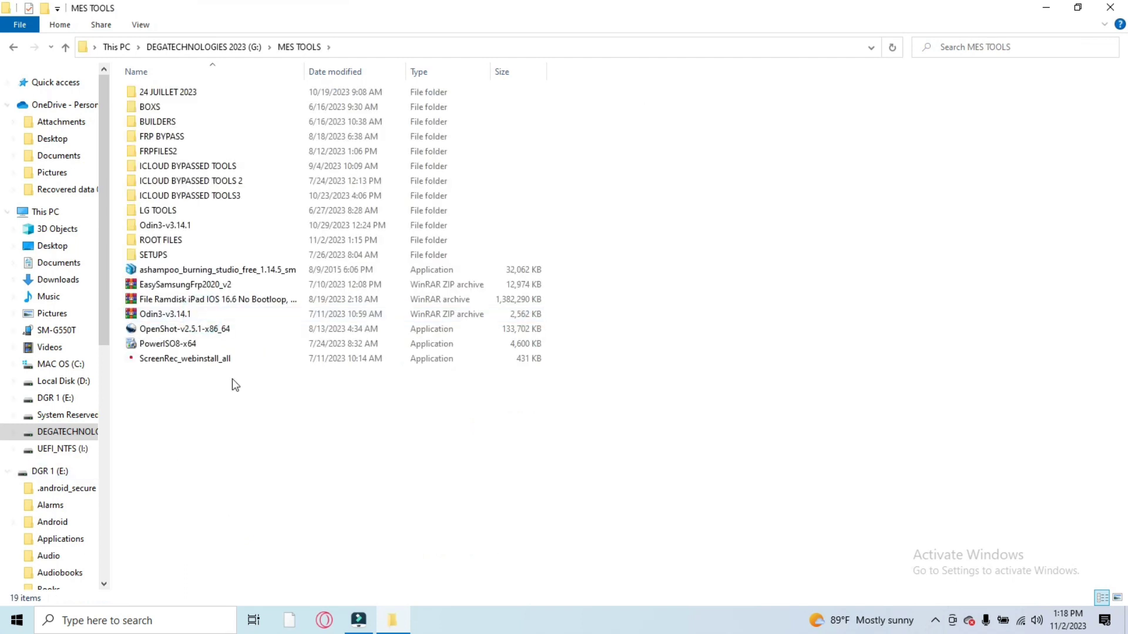
{"action": "double_click", "coordinate": [183, 227]}
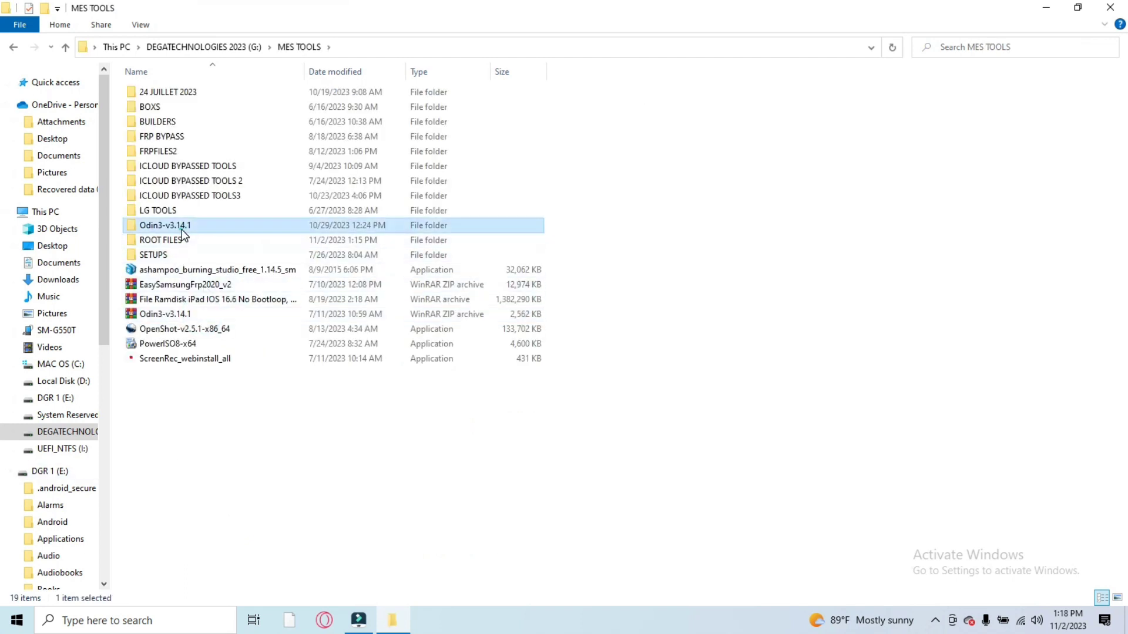
{"action": "double_click", "coordinate": [185, 94]}
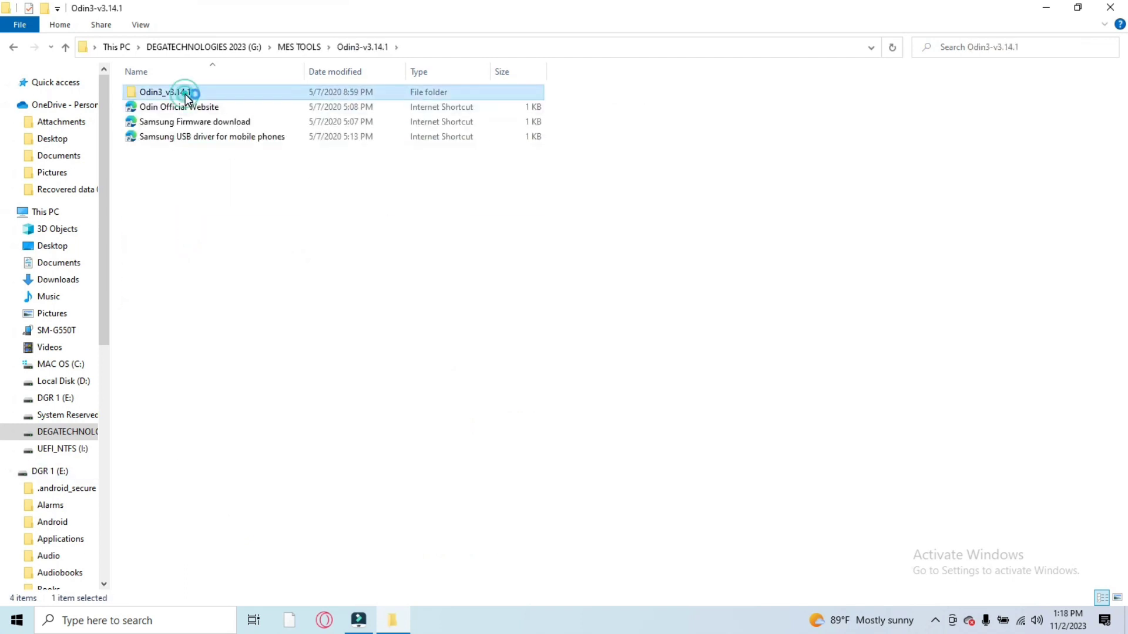
{"action": "double_click", "coordinate": [185, 94]}
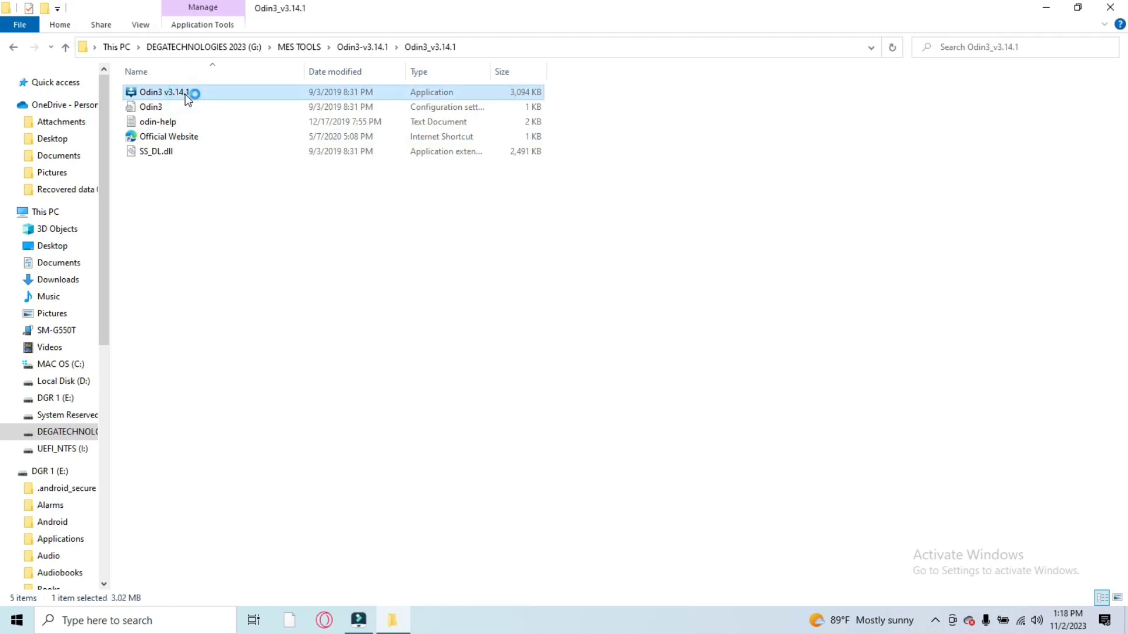
{"action": "left_click", "coordinate": [670, 428]}
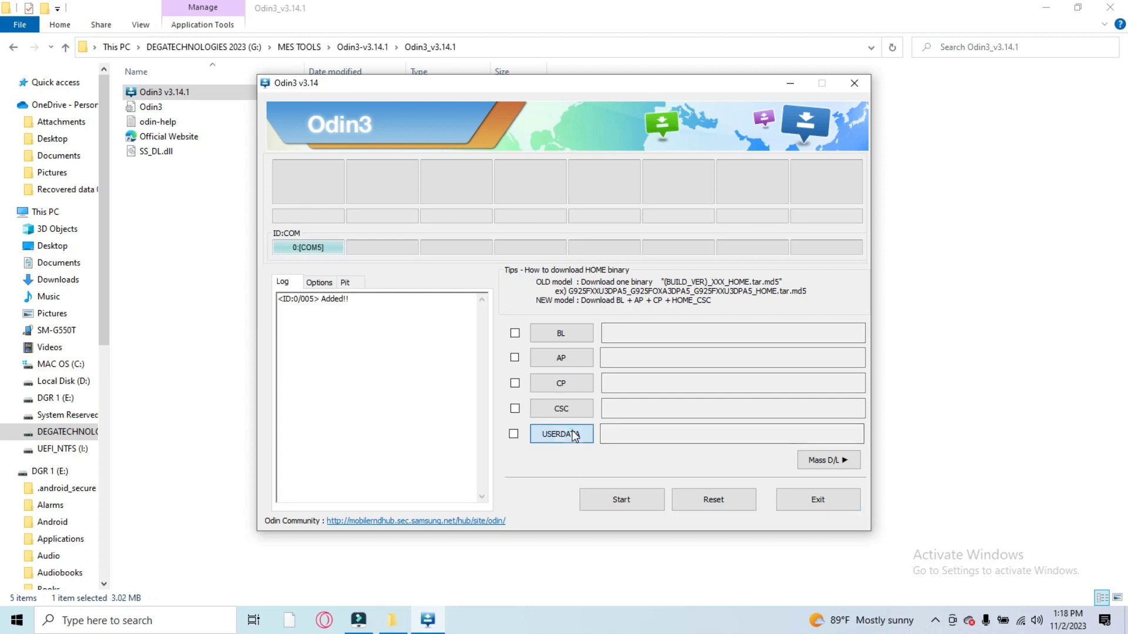
From the USERDATA file selection, extract the twrp-3.1.1-0-on5ltetmo.img archive in place, replacing the existing recovery.img, and leave USERDATA empty
{"action": "left_click", "coordinate": [577, 434]}
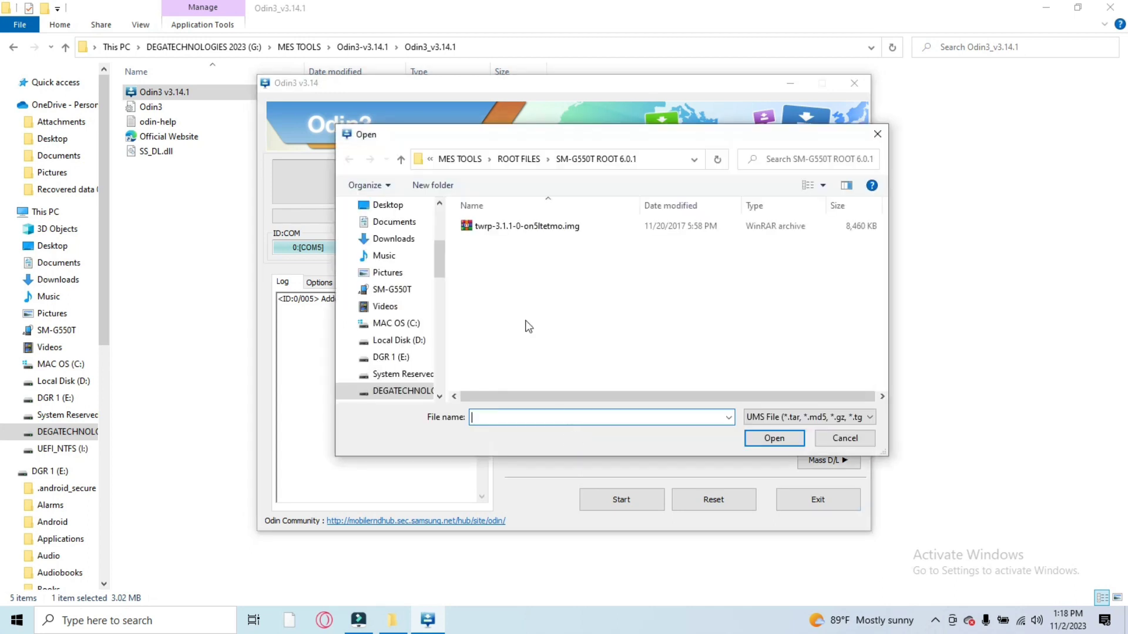
{"action": "left_click", "coordinate": [536, 230]}
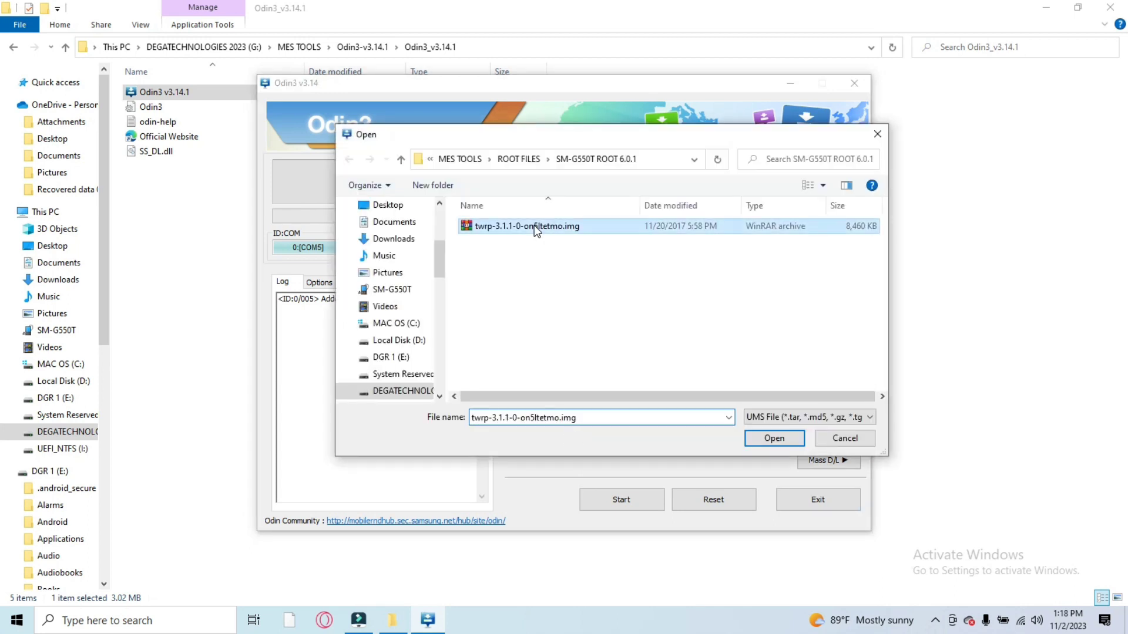
{"action": "right_click", "coordinate": [534, 224]}
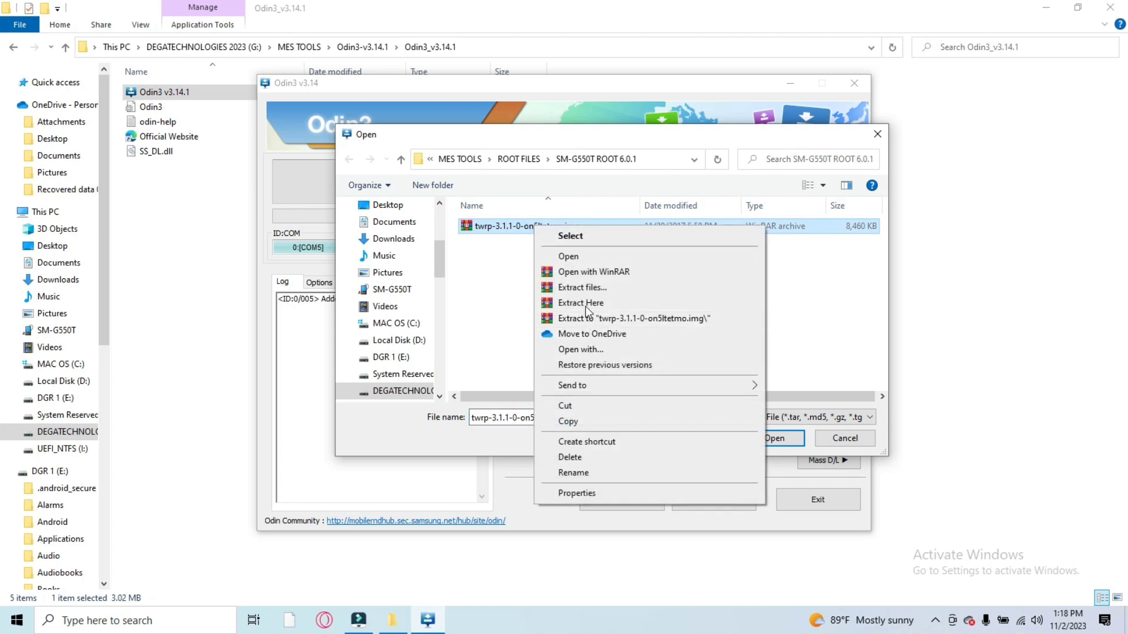
{"action": "left_click", "coordinate": [588, 305]}
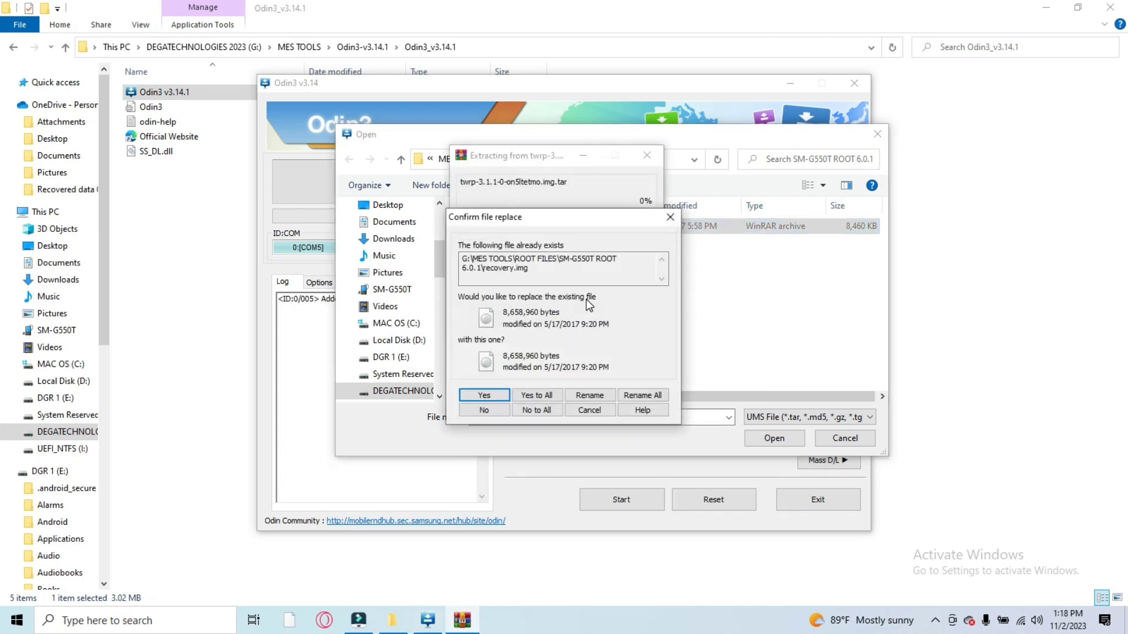
{"action": "left_click", "coordinate": [483, 396]}
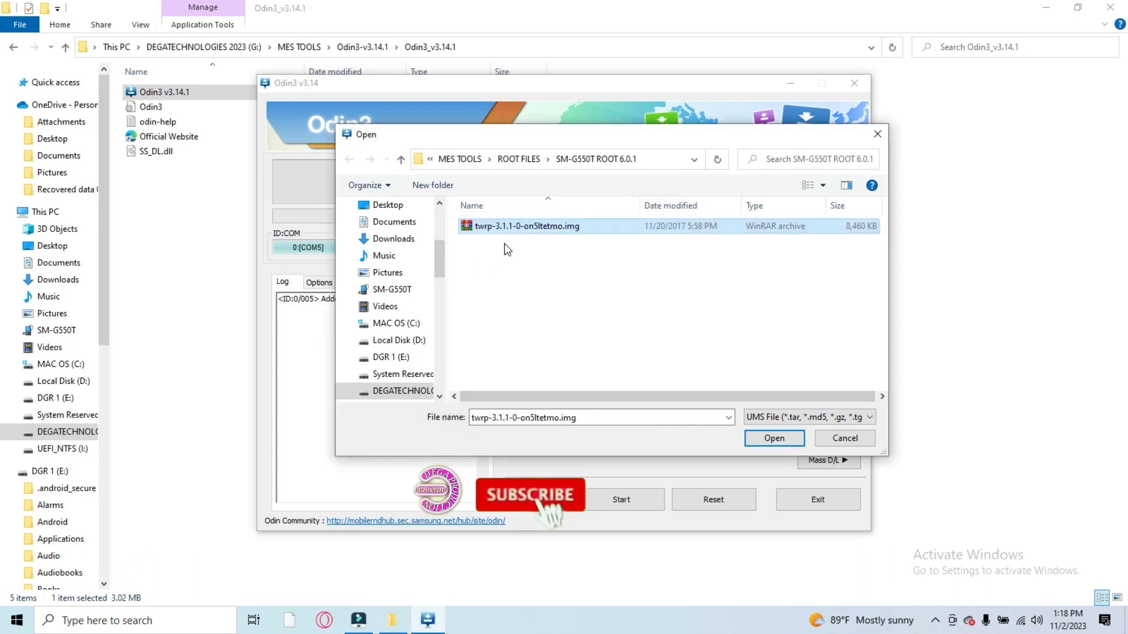
{"action": "left_click", "coordinate": [875, 141]}
Open the file selection for the BL slot
{"action": "left_click", "coordinate": [573, 334]}
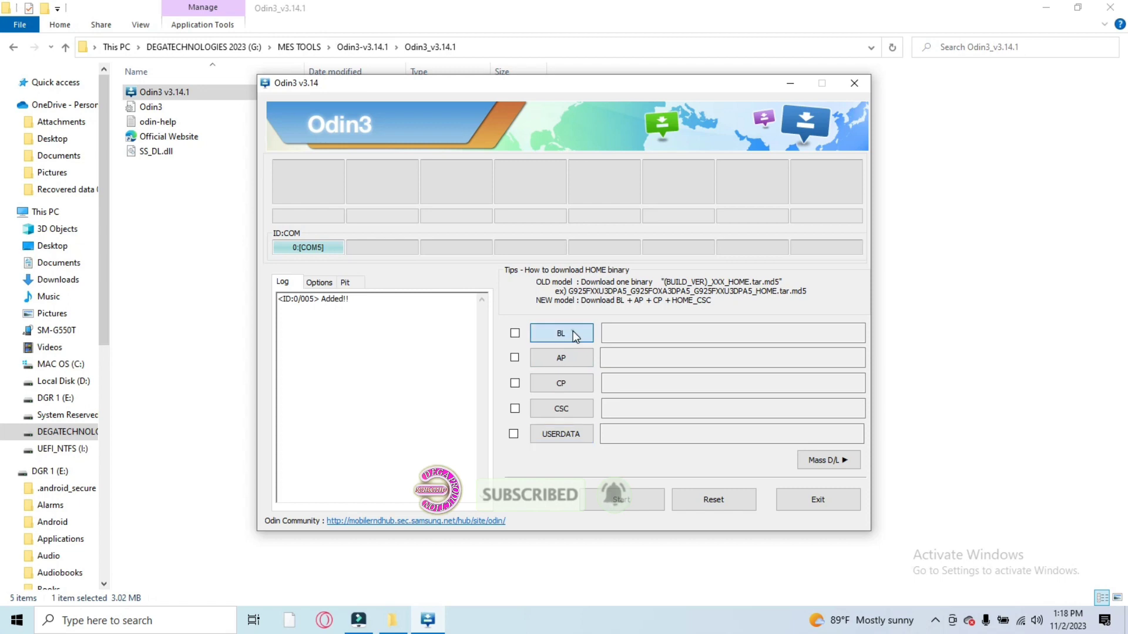